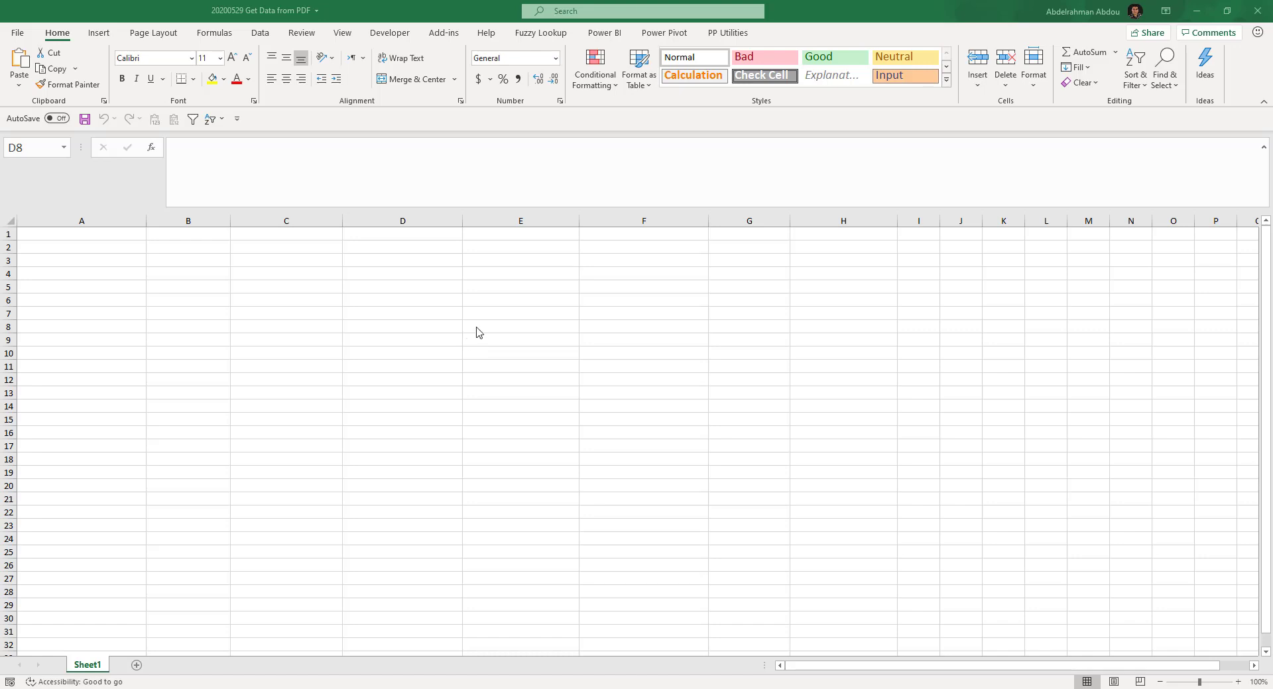
Step: View the File > Account page and its Office Insider level, cancelling the Join Office Insider dialog unchanged
click(382, 298)
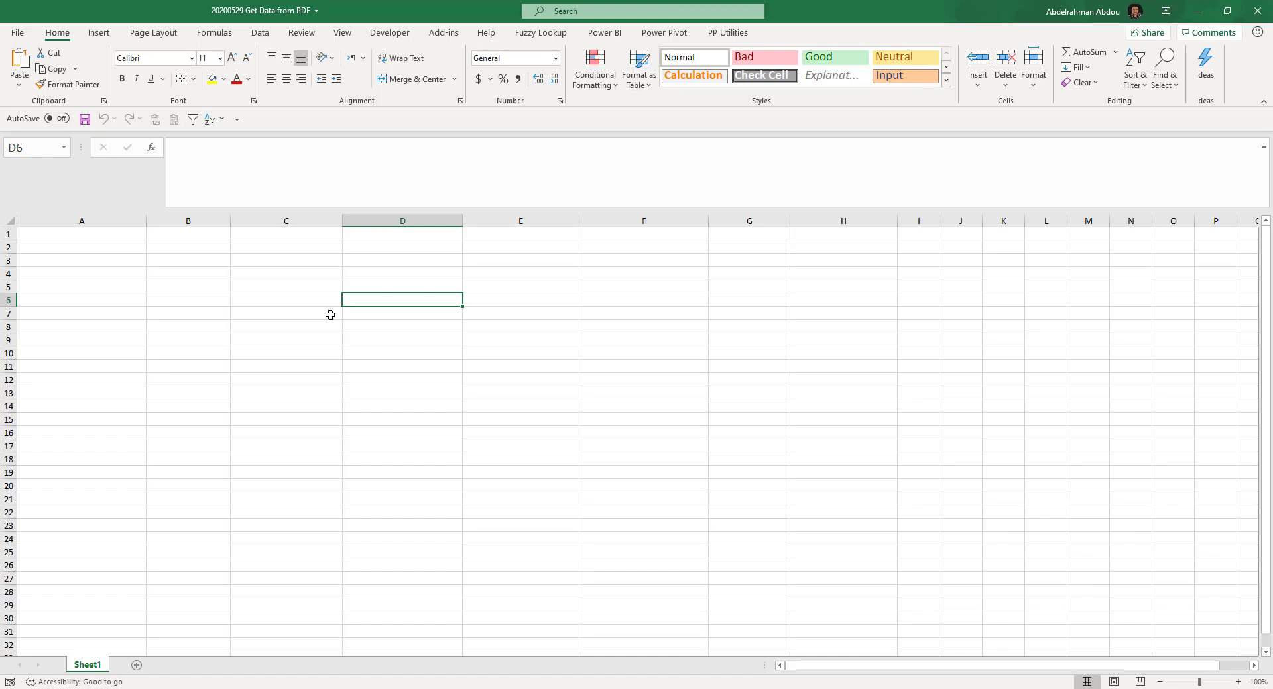
click(27, 35)
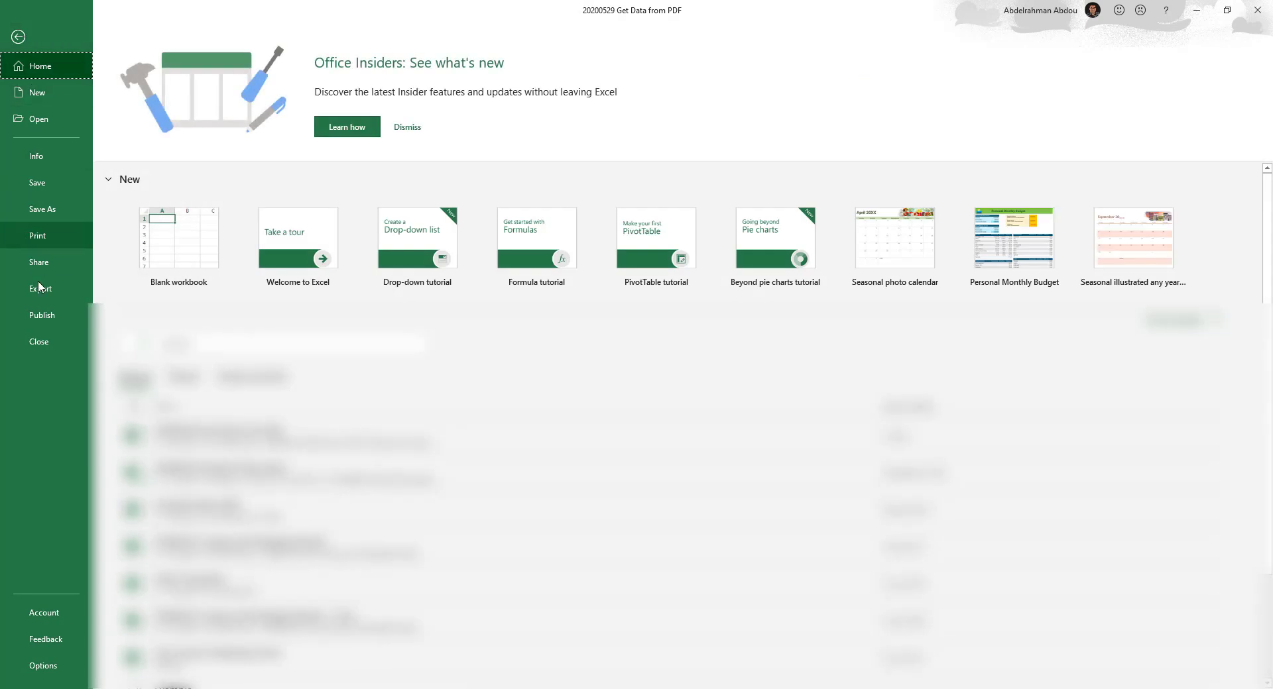
click(36, 613)
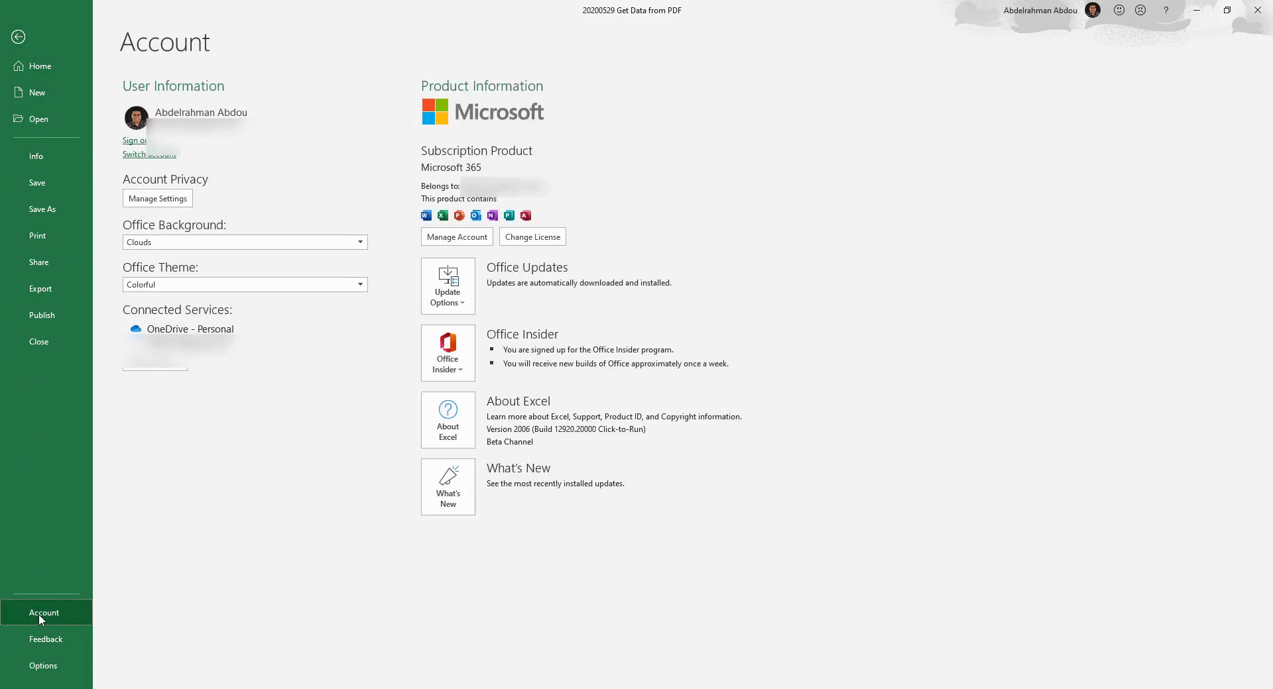
click(467, 368)
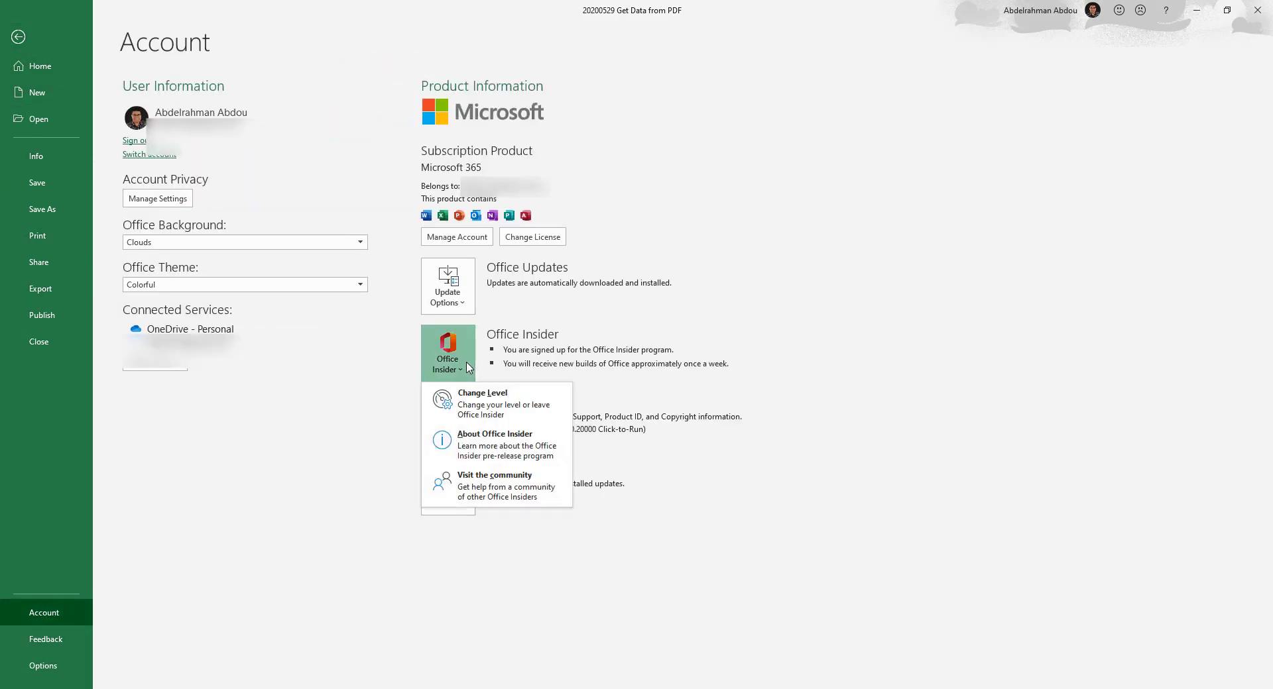
click(500, 409)
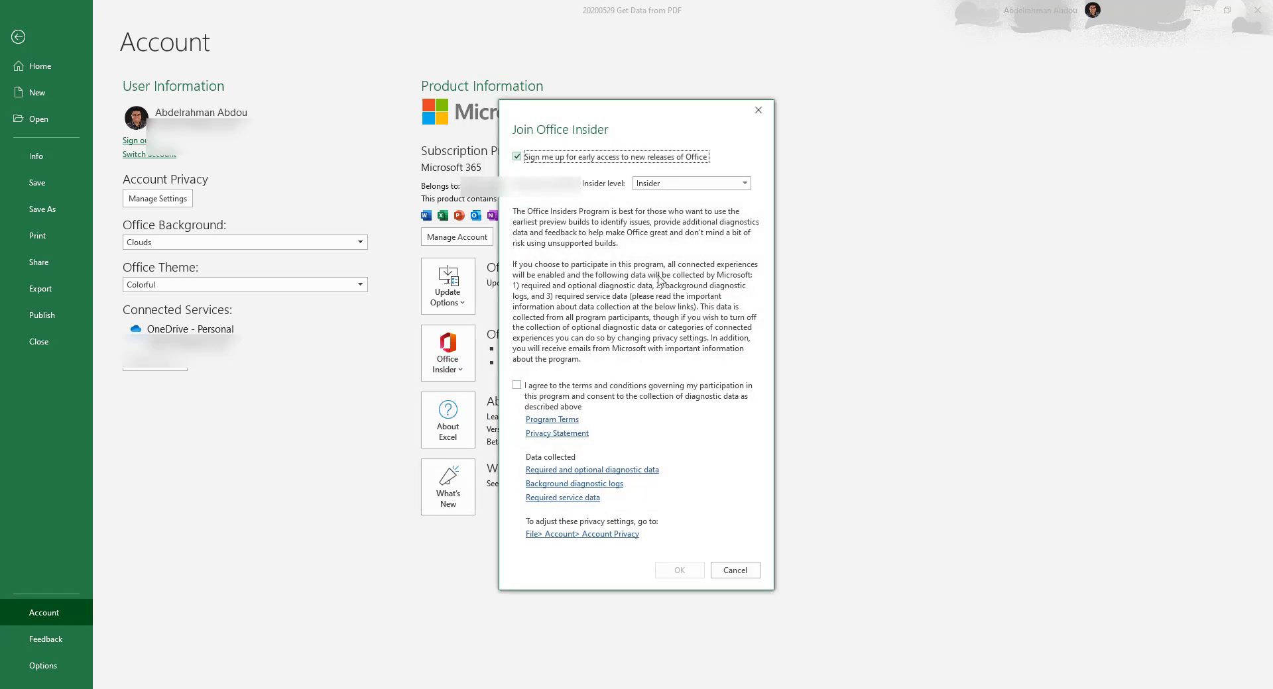
click(758, 110)
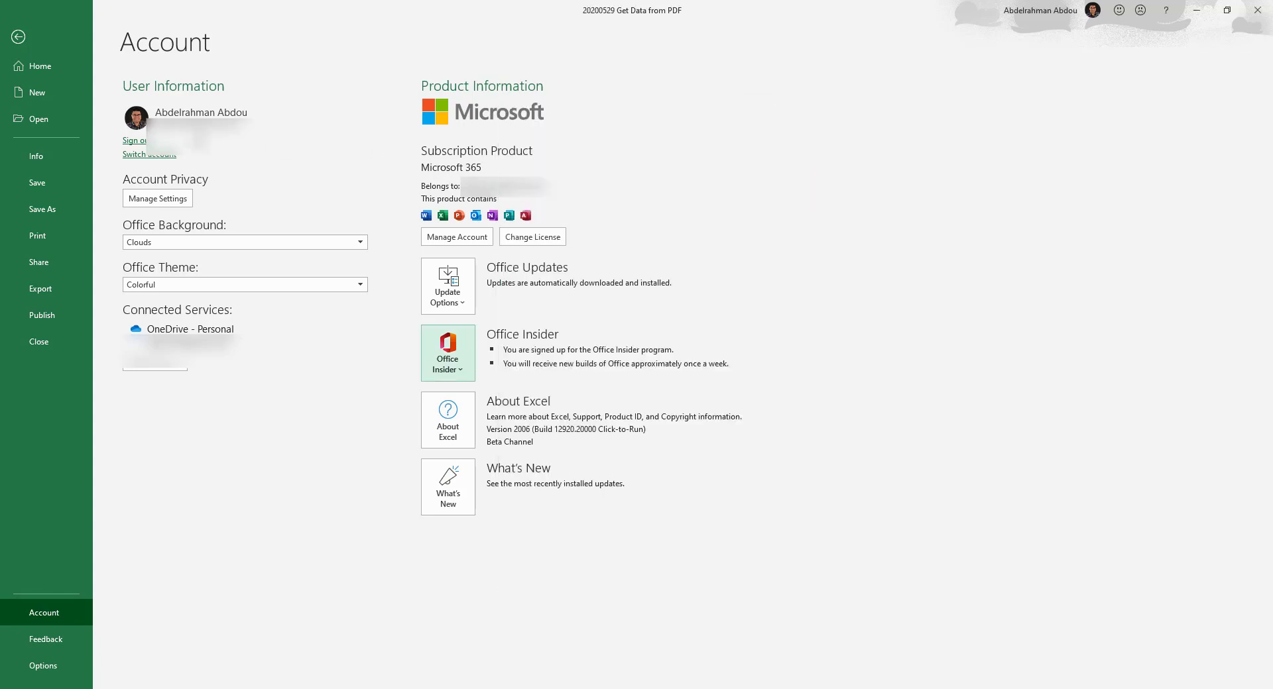
Step: Back on the worksheet, show the Data > Get Data > From File import options, including From PDF
click(23, 38)
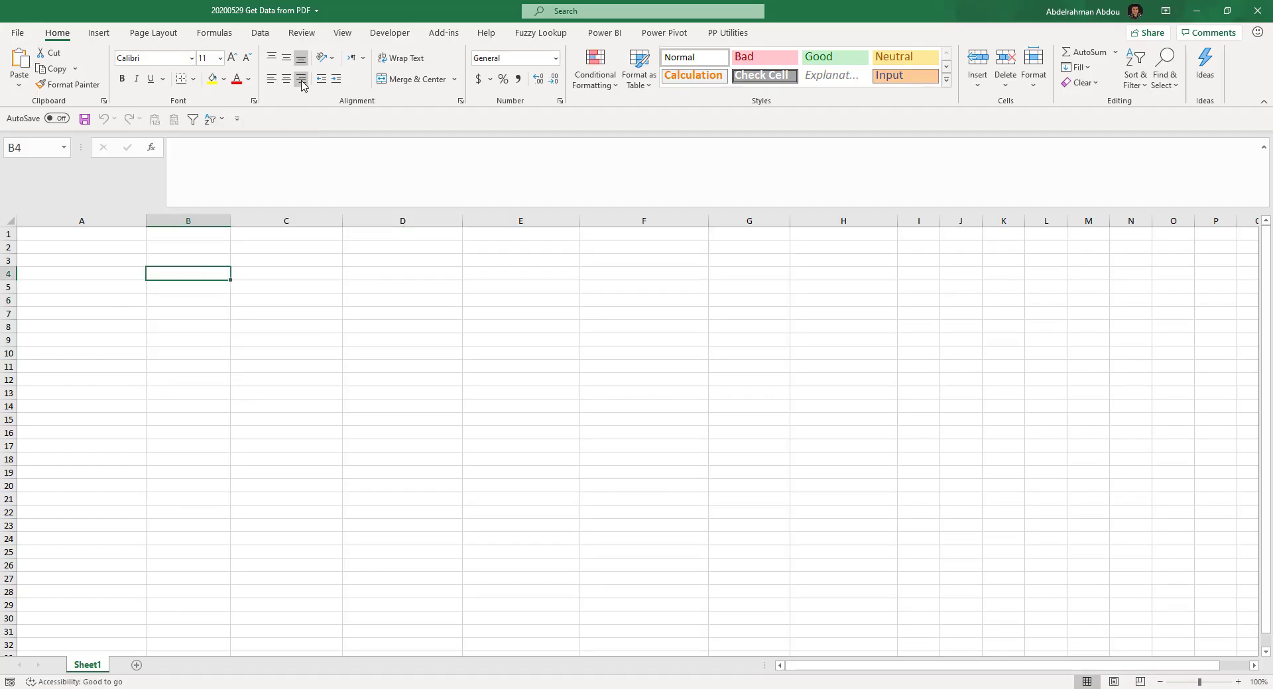
click(262, 33)
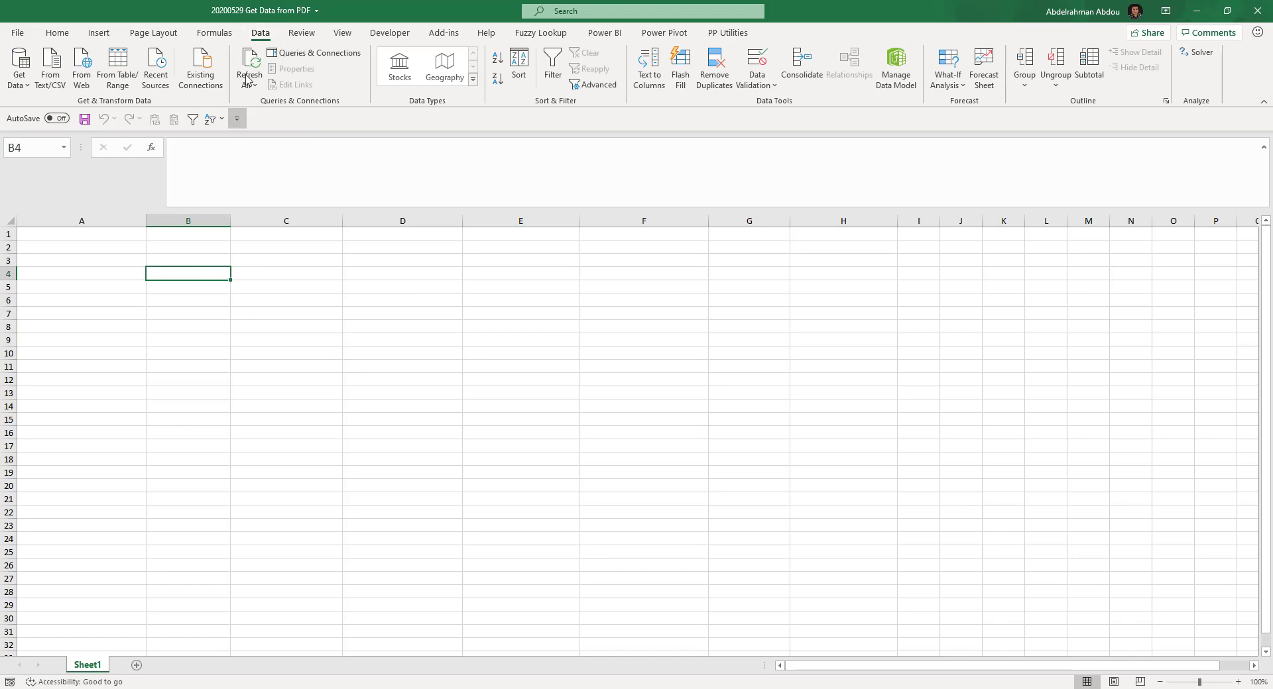
click(29, 91)
mouse_move(69, 108)
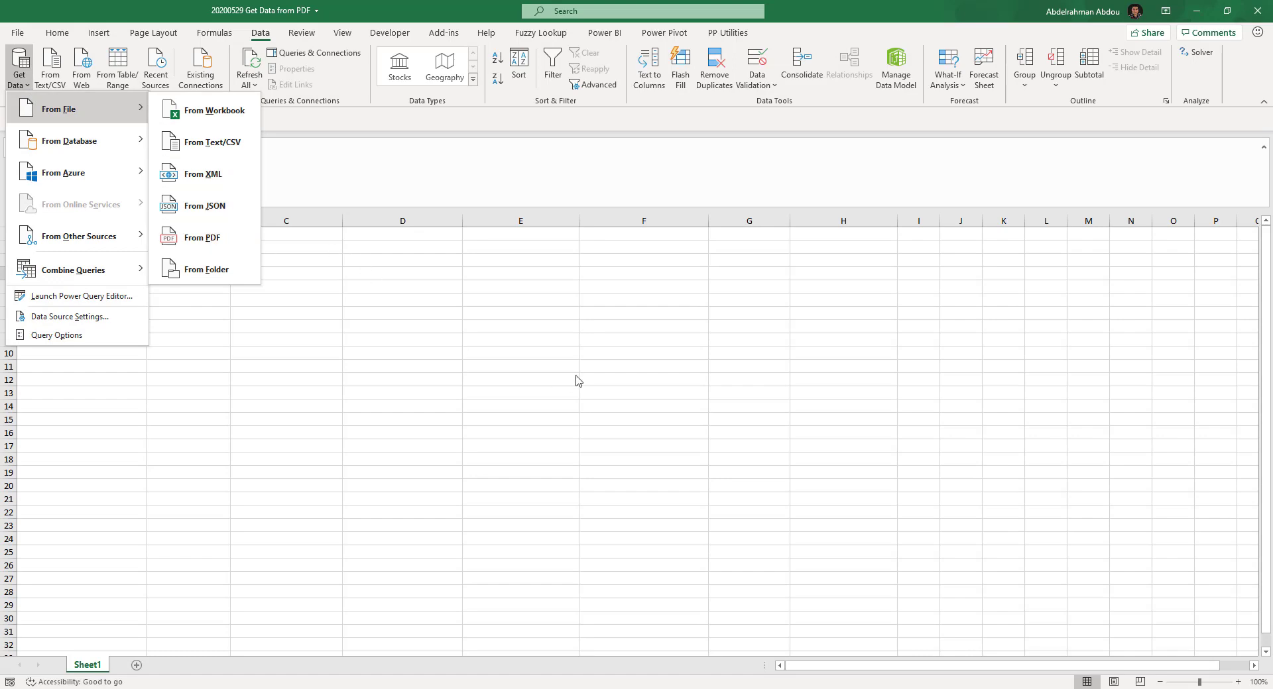
Step: Switch to the Toronto 2019 rates PDF in Acrobat, scroll both pages, and view its source web page
key(alt+Tab)
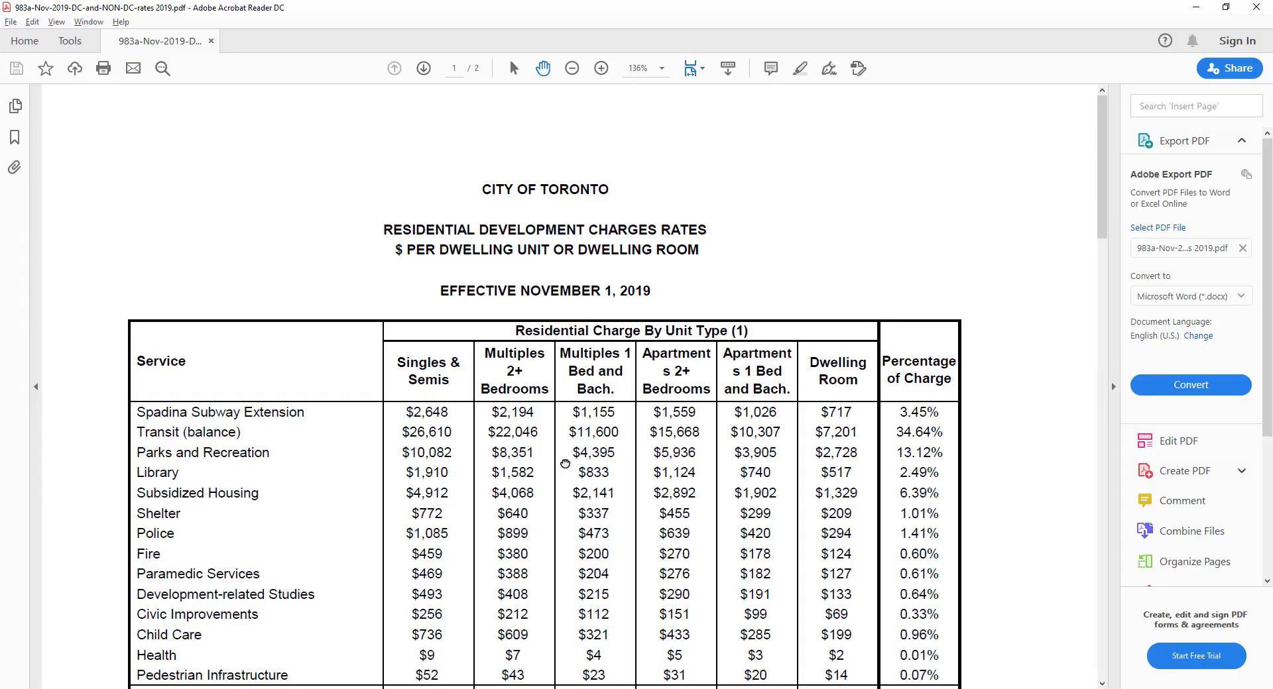
drag(553, 442, 558, 332)
scroll(559, 331, up, 2)
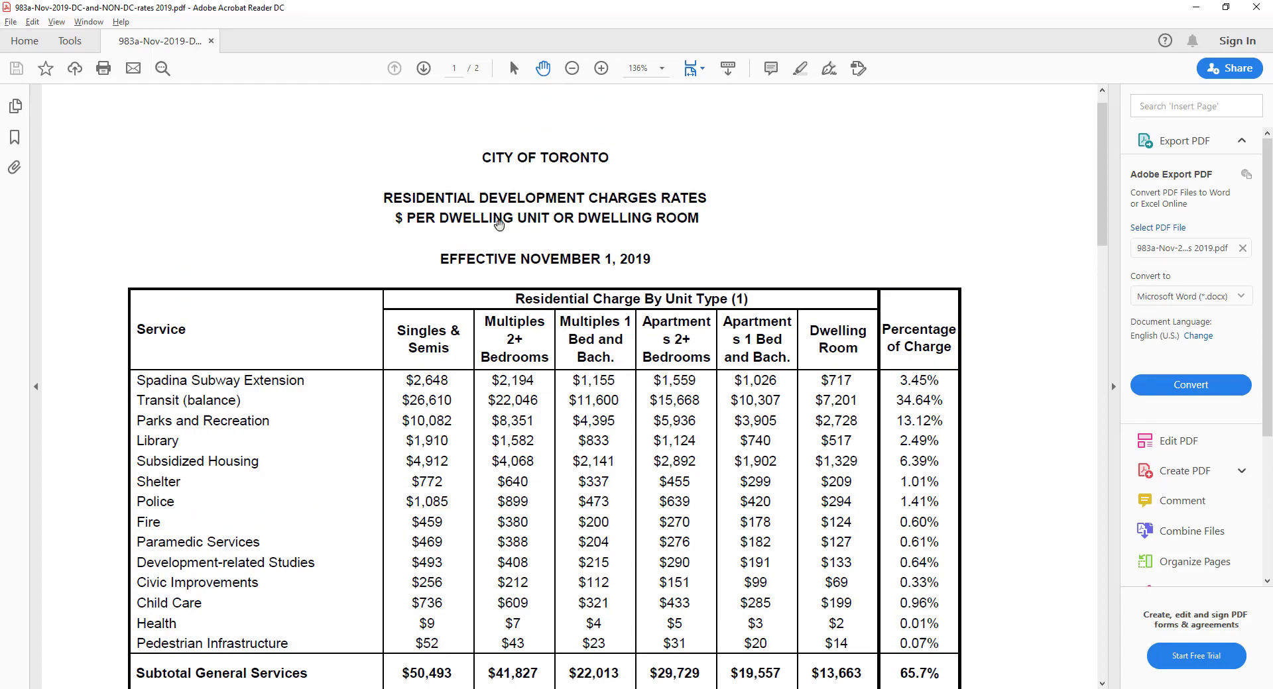
drag(511, 255, 511, 237)
scroll(511, 238, down, 15)
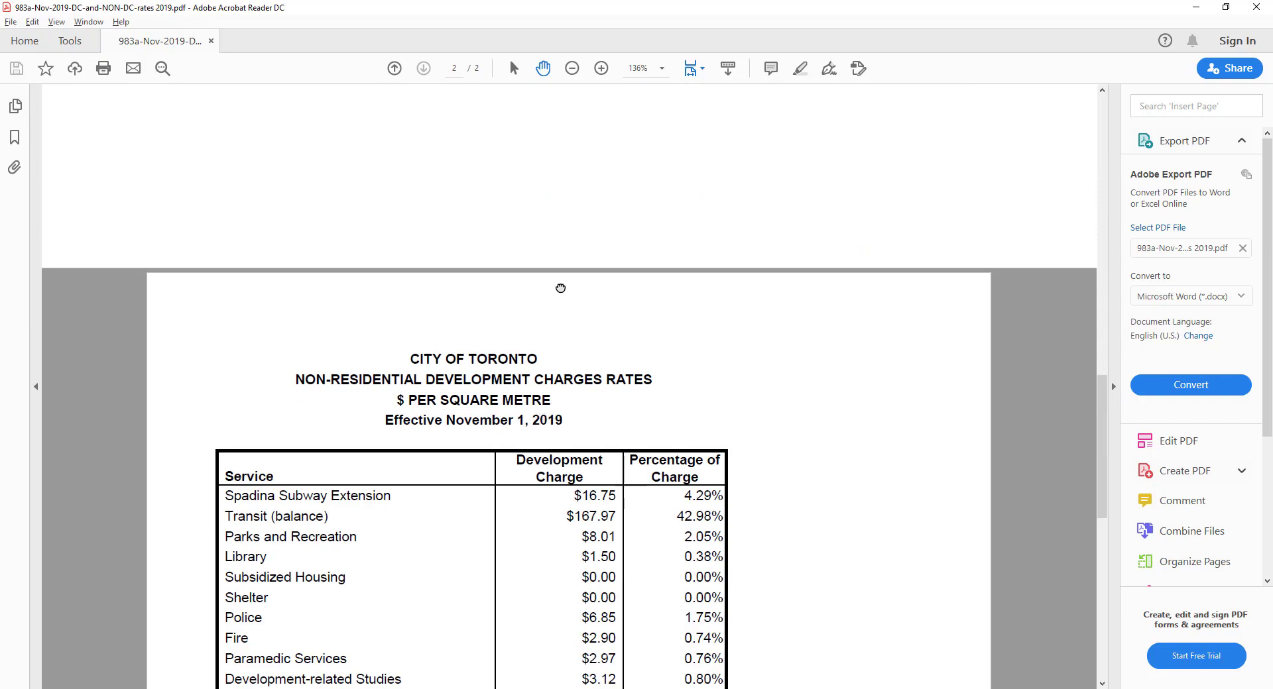
scroll(558, 385, up, 8)
scroll(559, 382, up, 2)
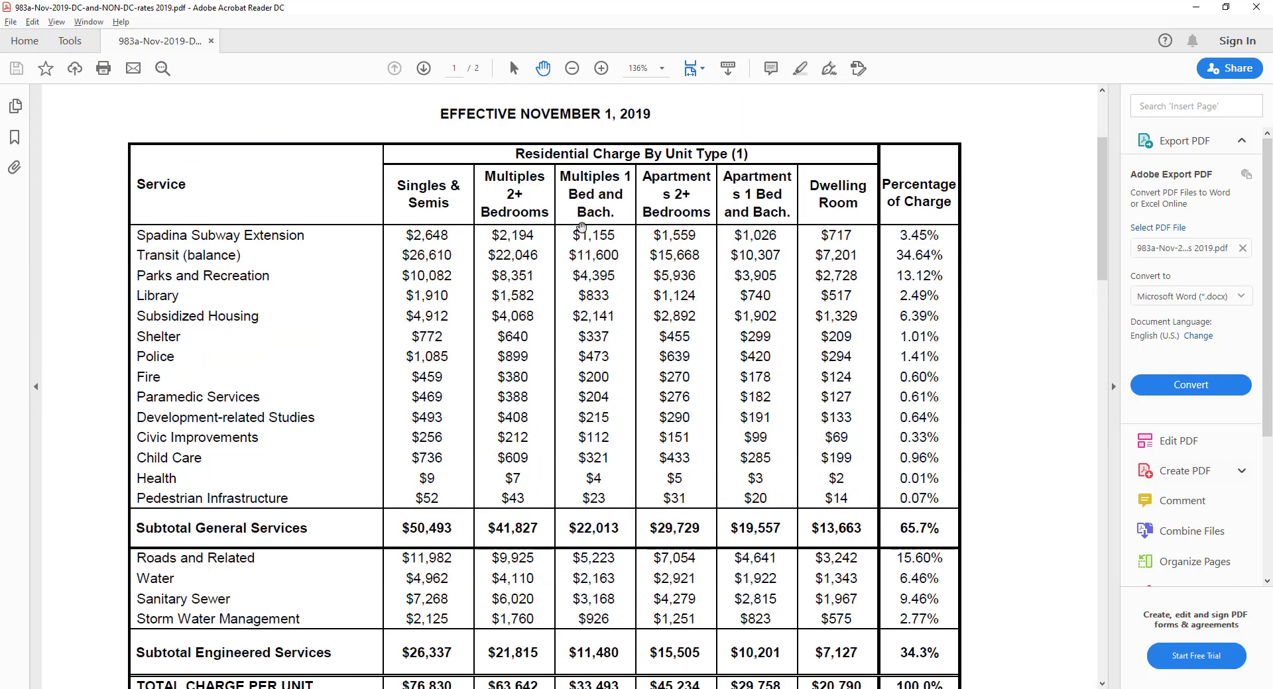
scroll(581, 227, up, 2)
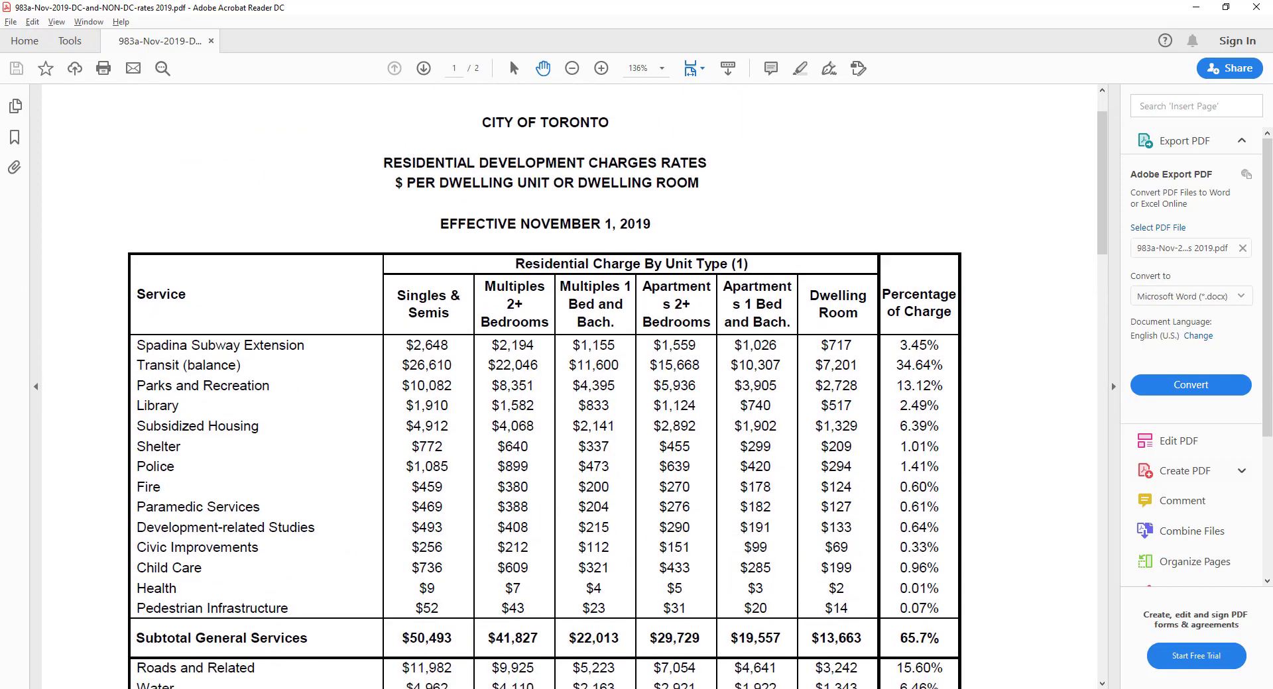
drag(0, 188, 812, 2)
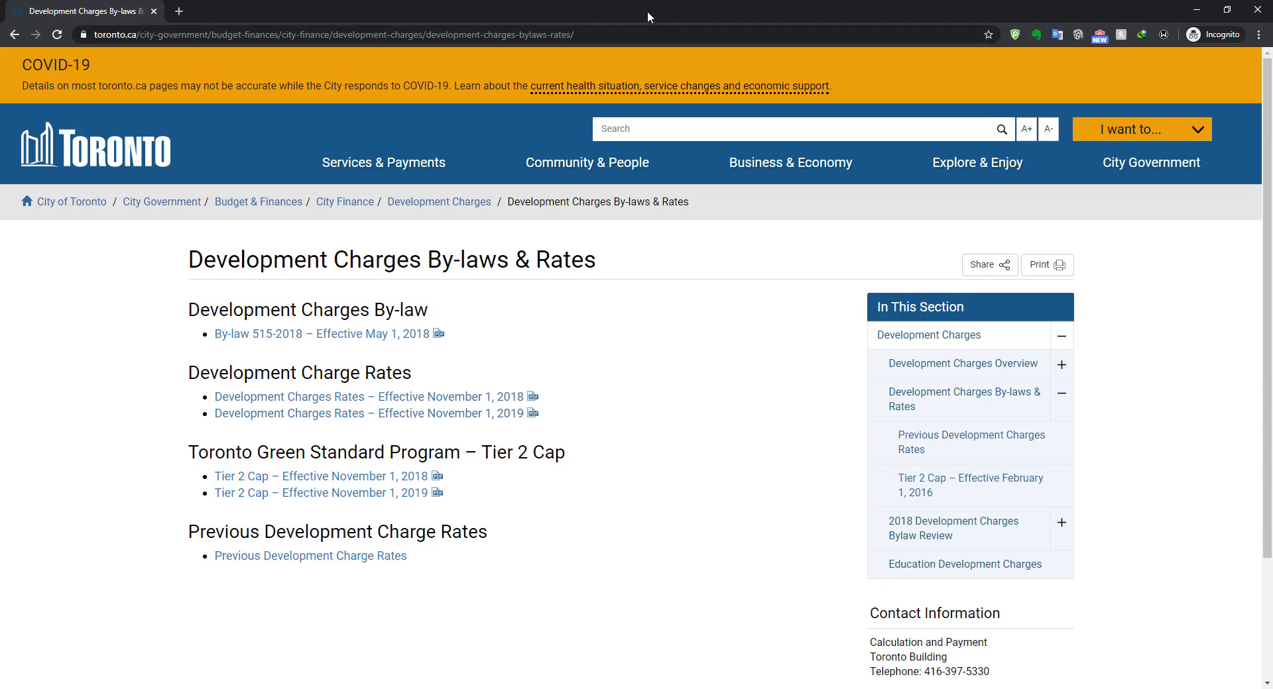
drag(647, 11, 641, 14)
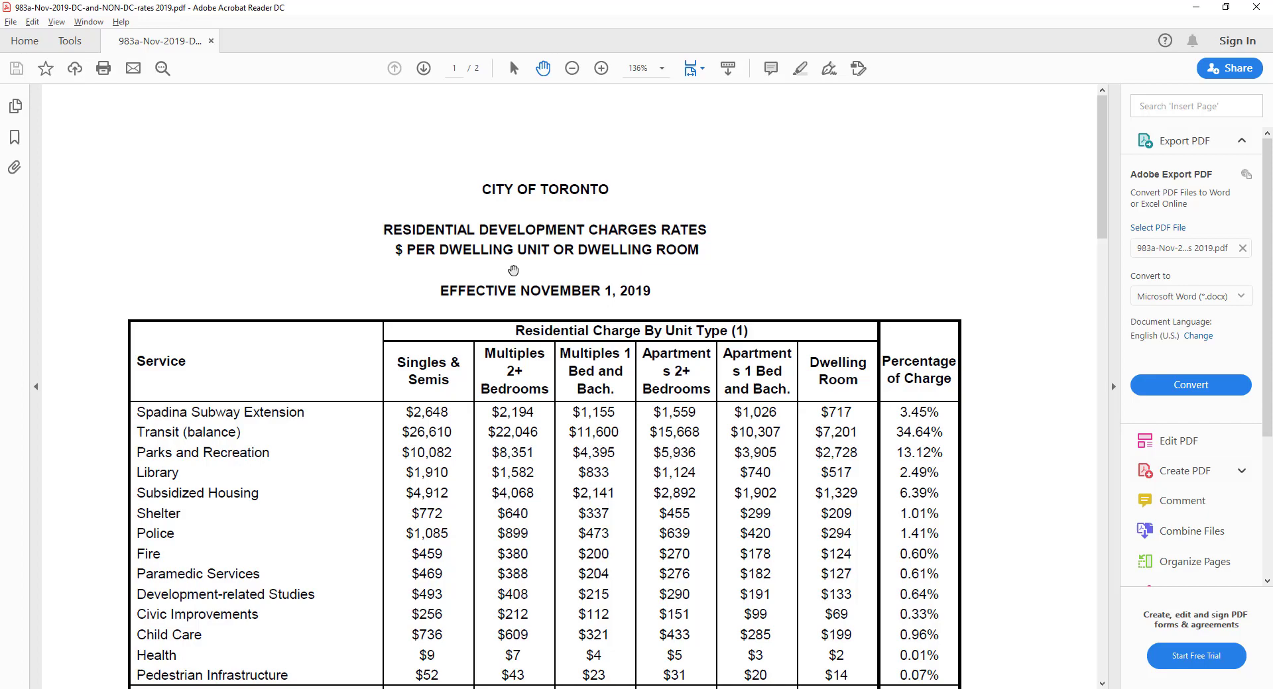
Step: Scroll through both rate tables in the PDF, then bring up the project folder in File Explorer
scroll(544, 384, down, 15)
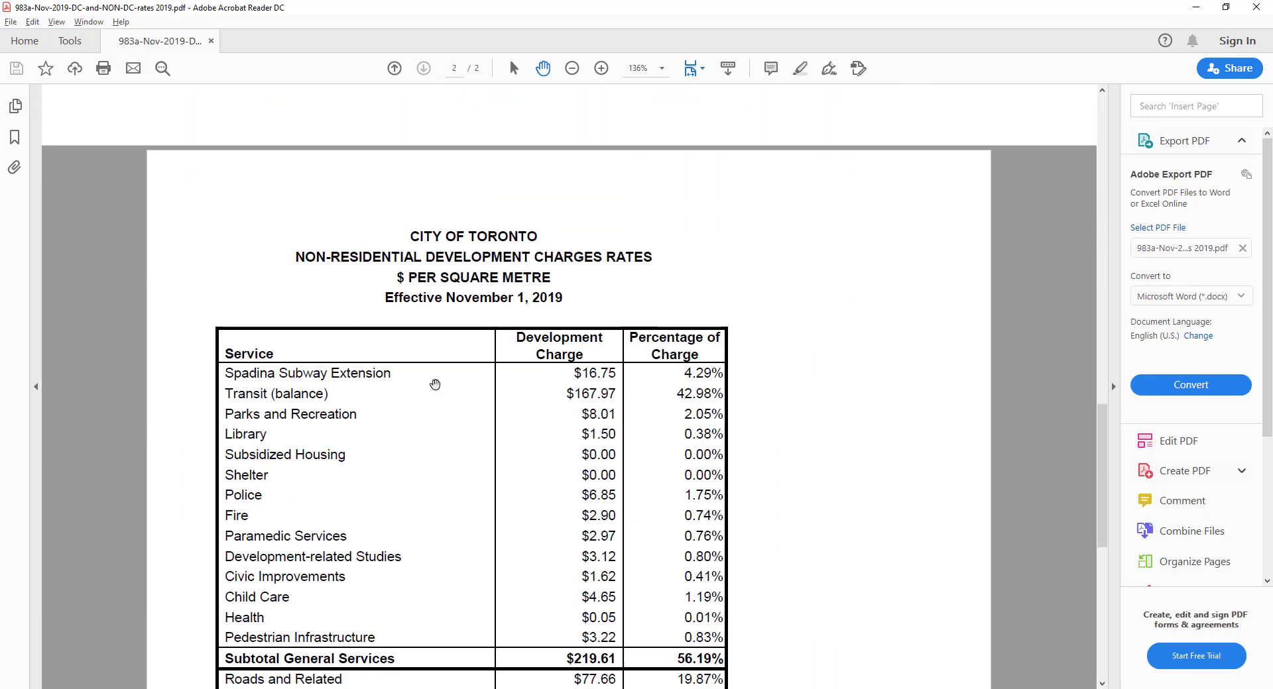
scroll(497, 290, up, 8)
scroll(498, 292, up, 5)
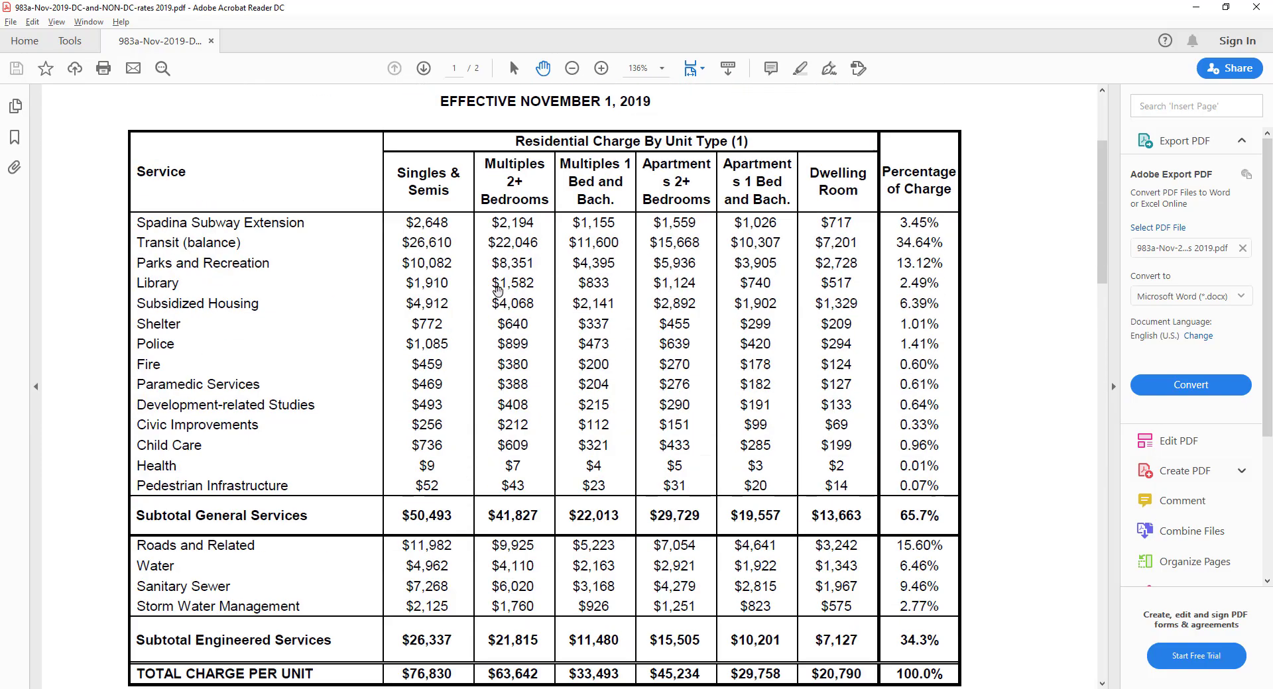
scroll(510, 331, down, 6)
scroll(517, 369, up, 7)
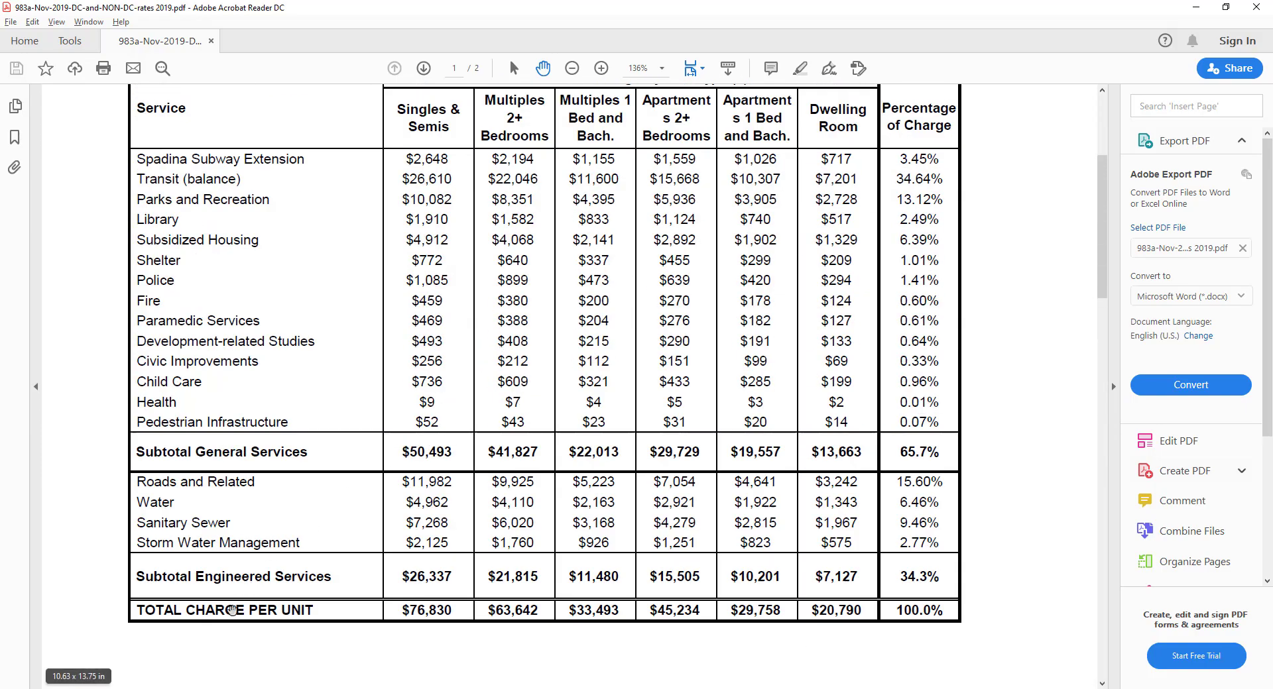
click(193, 686)
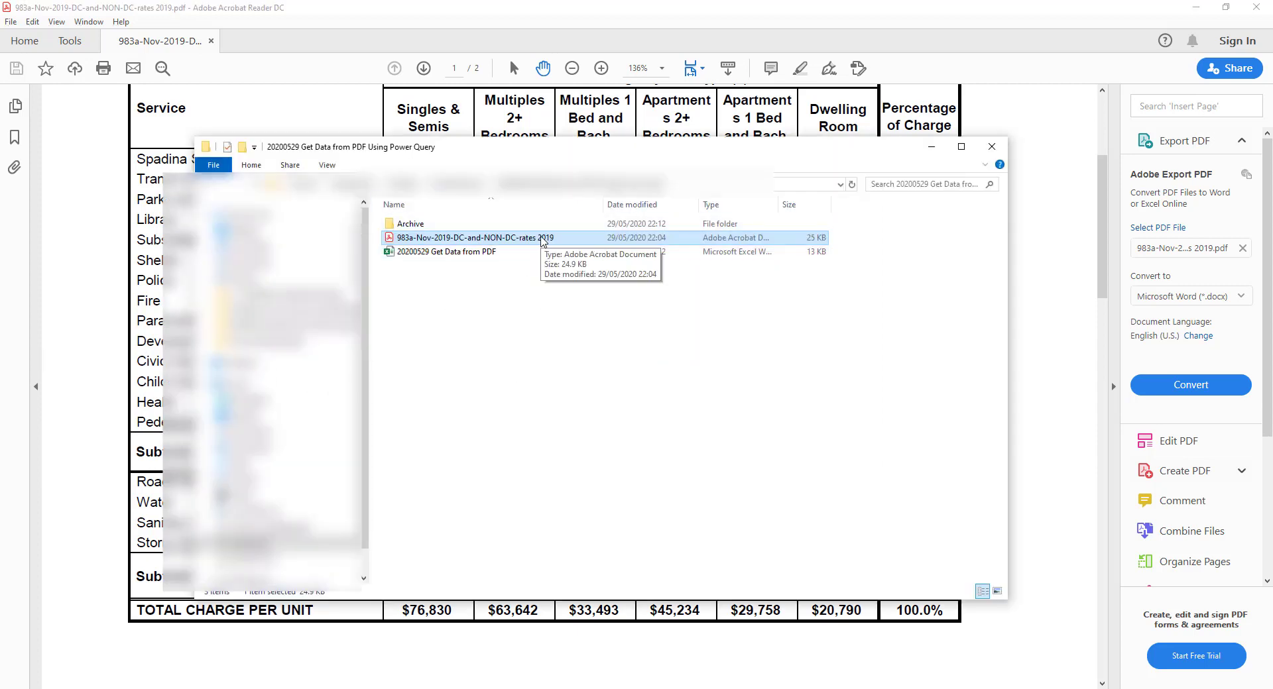
Step: Copy the 2019 rates PDF file as a path from its right-click menu in File Explorer
right_click(541, 239)
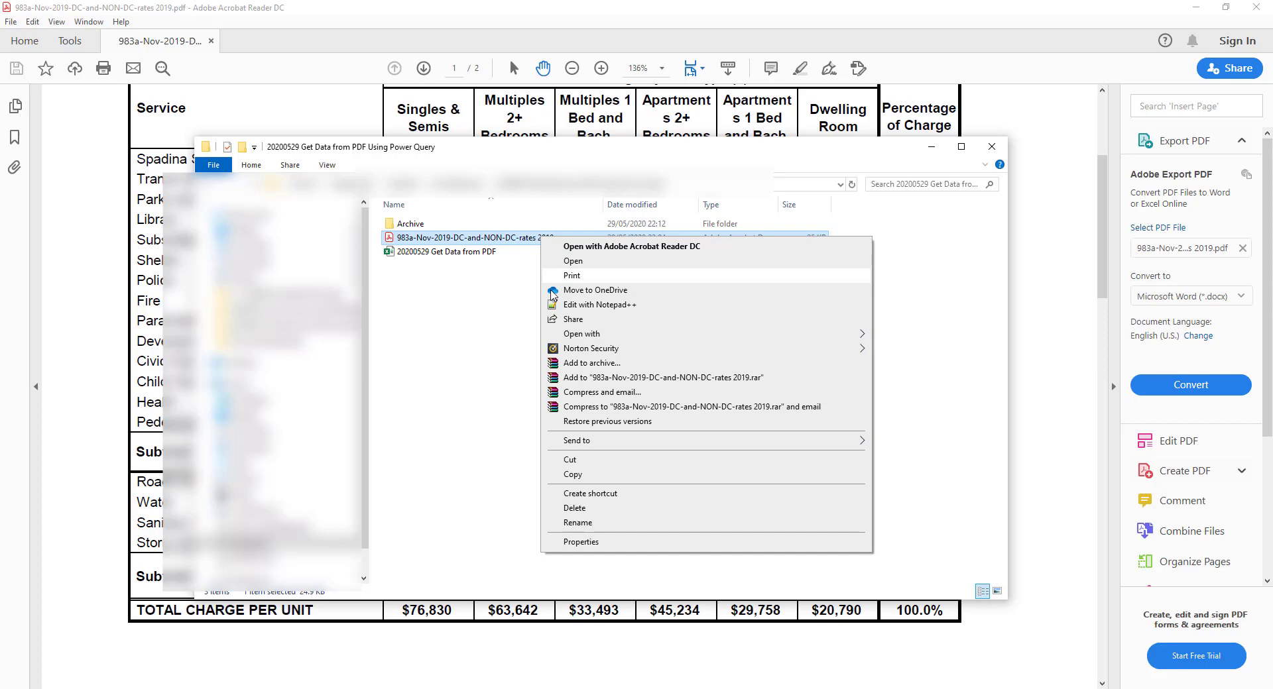
click(446, 303)
click(474, 244)
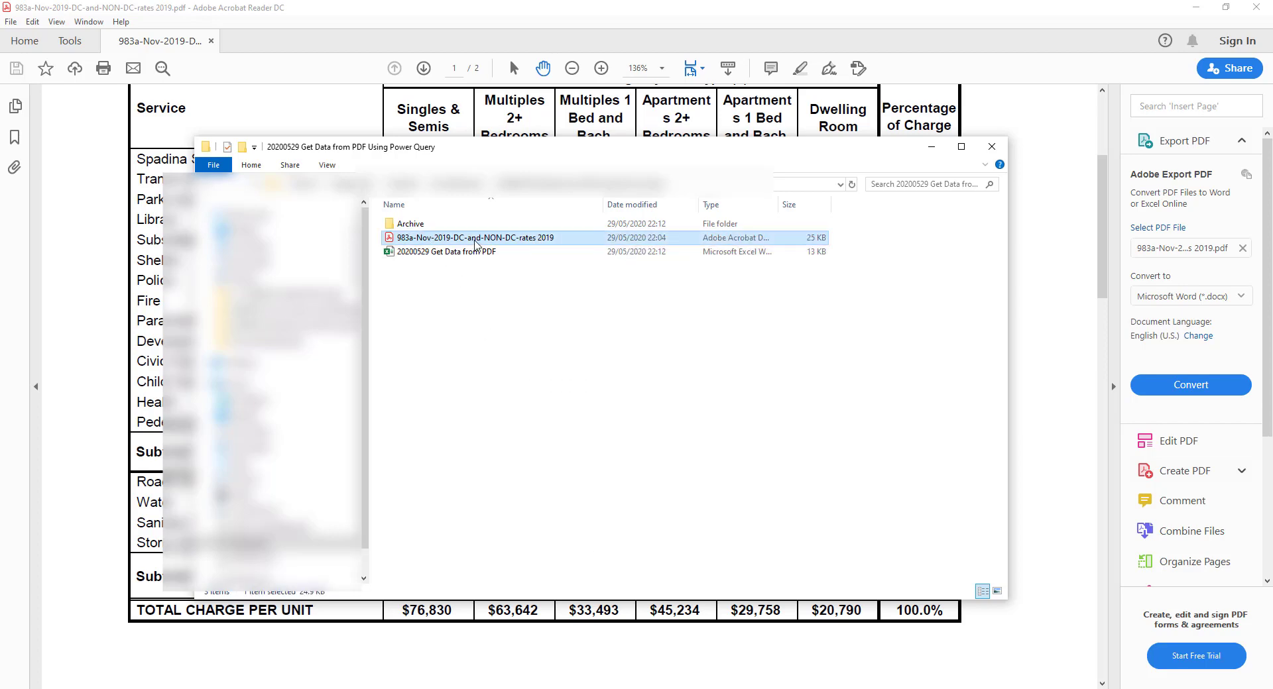
right_click(475, 244)
click(541, 482)
Step: Back in Excel, use Get Data > From PDF with the pasted rates PDF path and open it
key(alt+Tab)
click(306, 363)
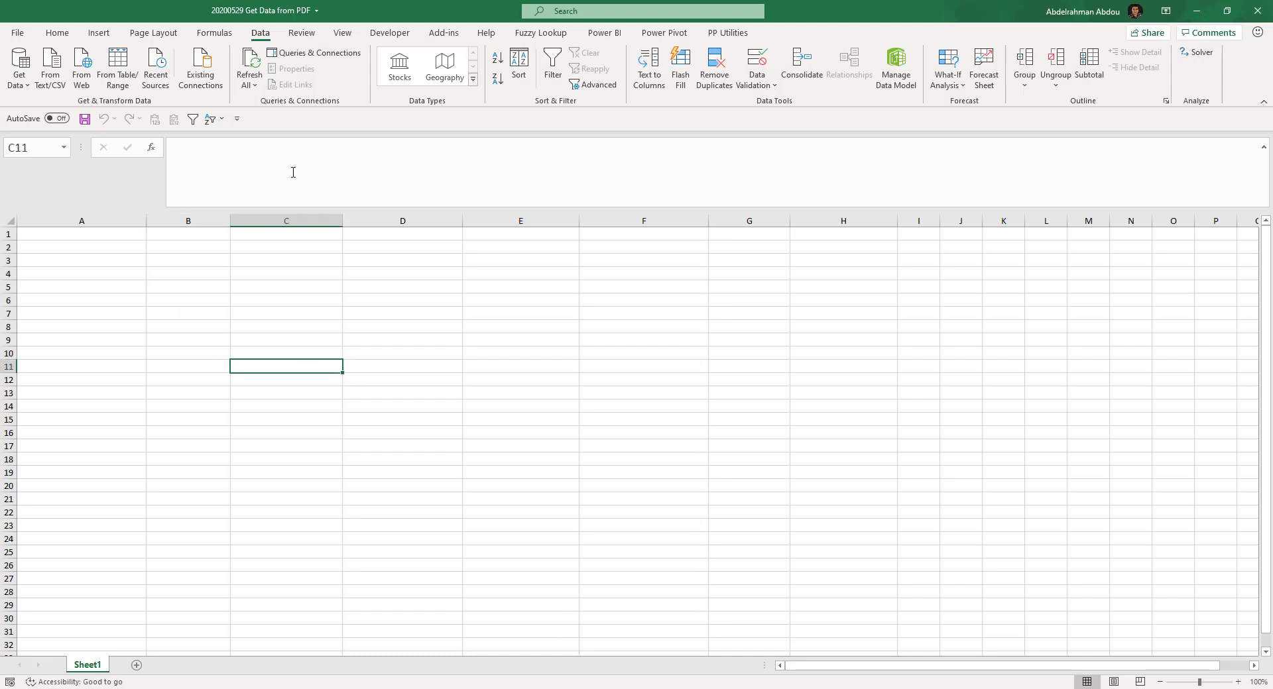
click(19, 66)
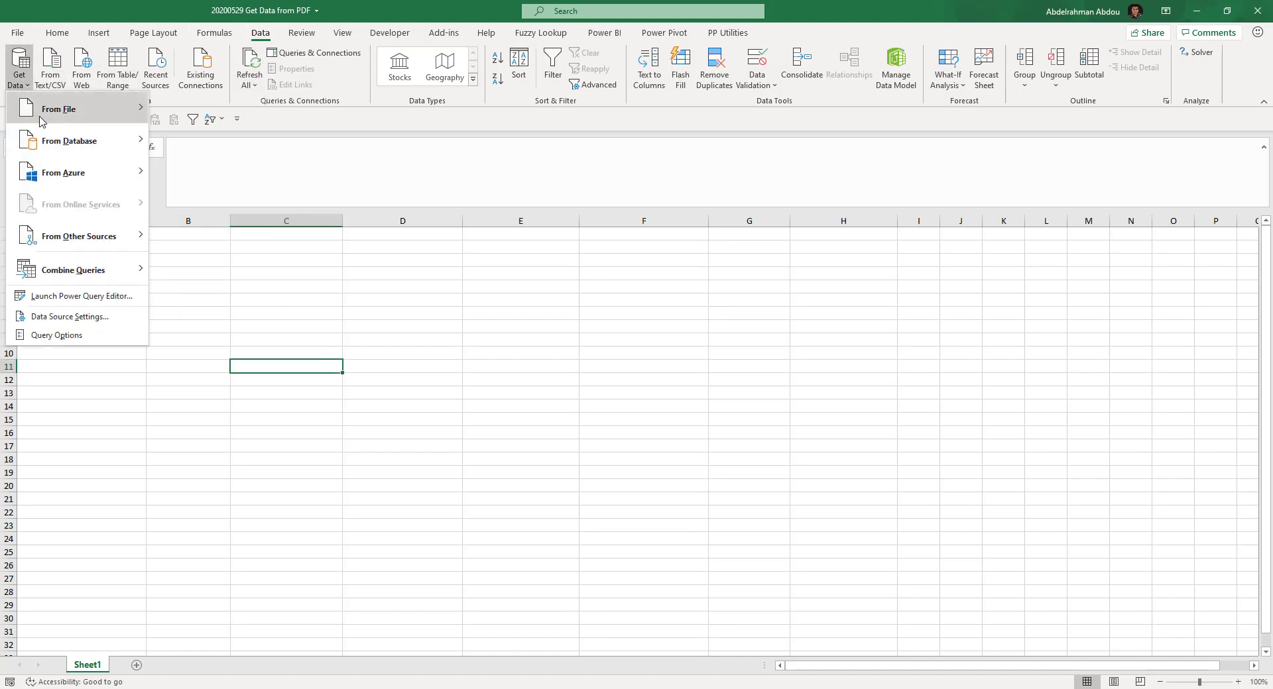
mouse_move(152, 124)
click(211, 244)
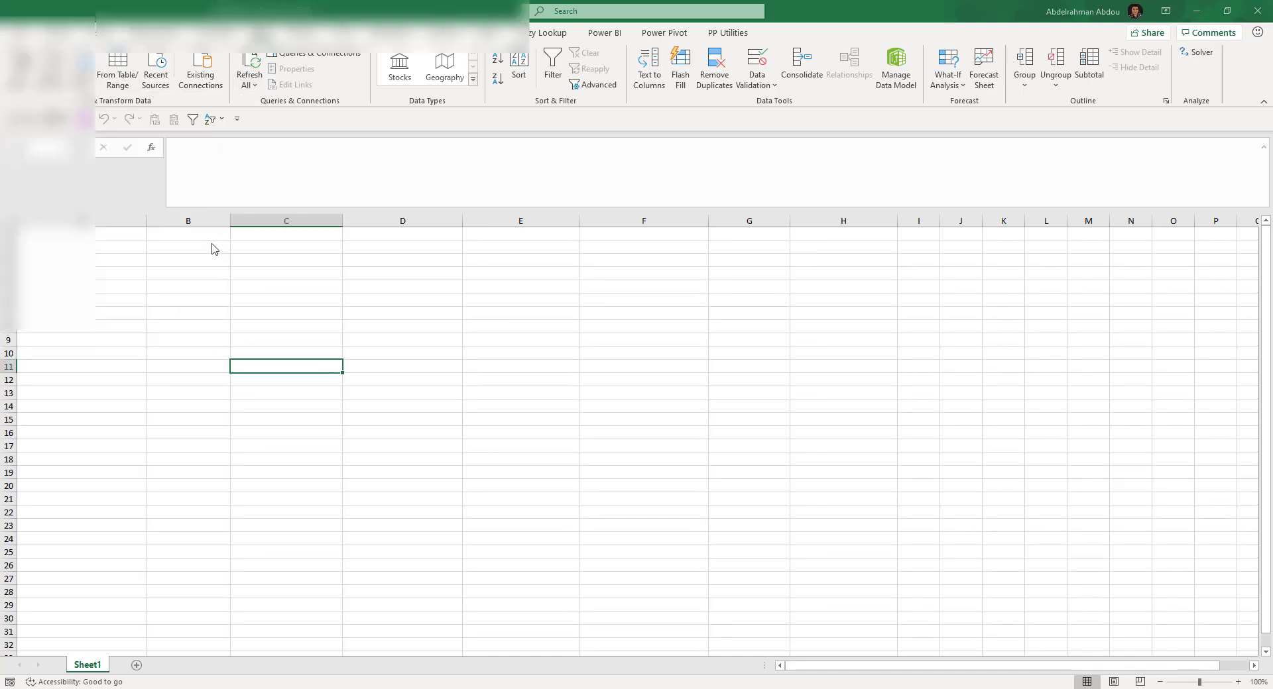
key(ctrl+v)
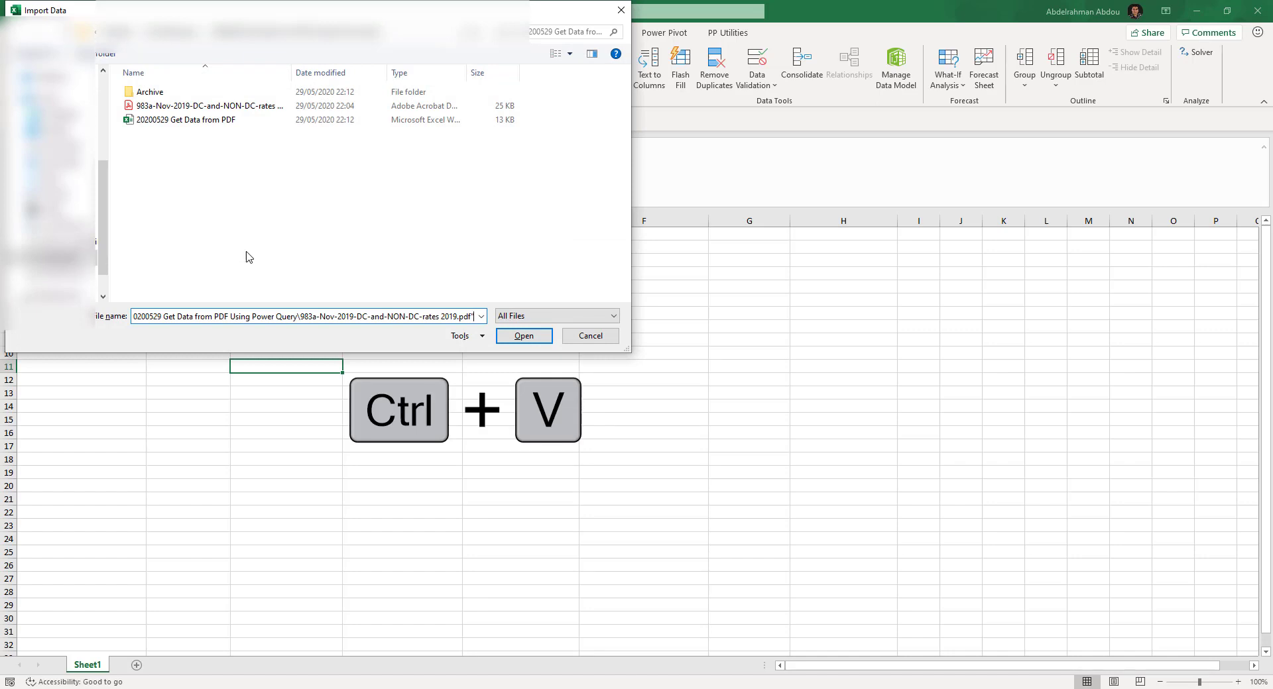
click(516, 339)
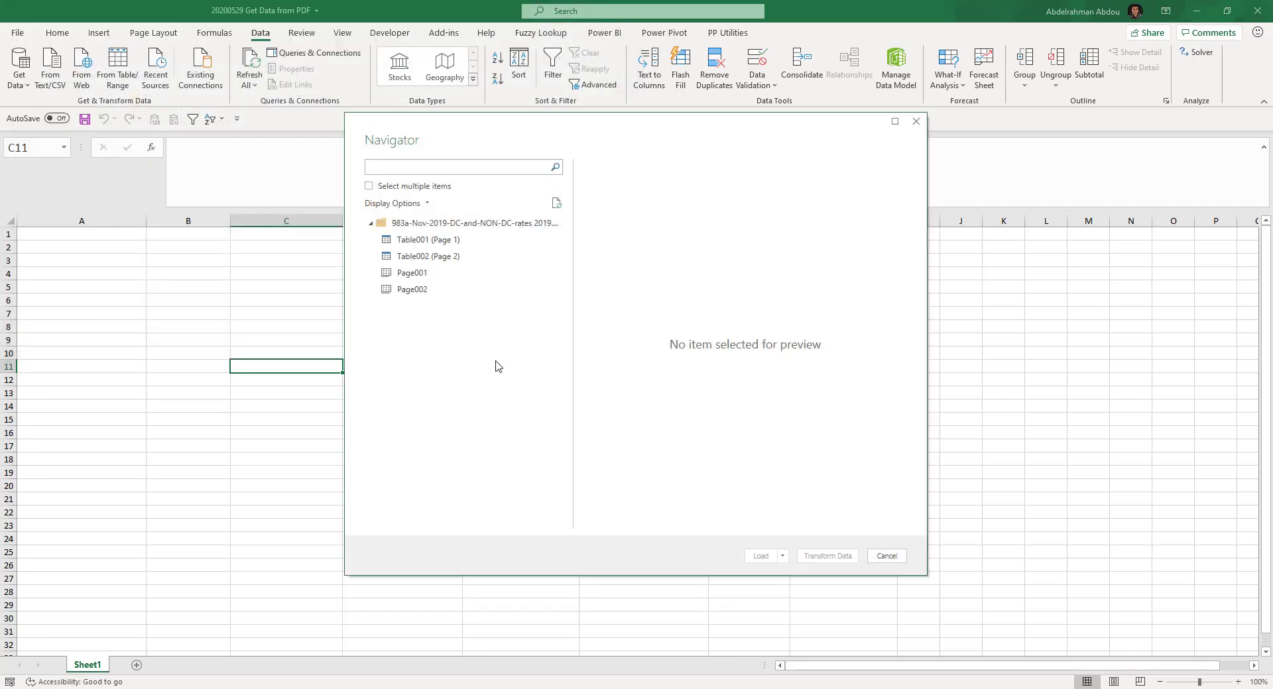
Step: Preview Table001, Table002, Page001 and Page002 in Navigator, ending on Table001
click(451, 242)
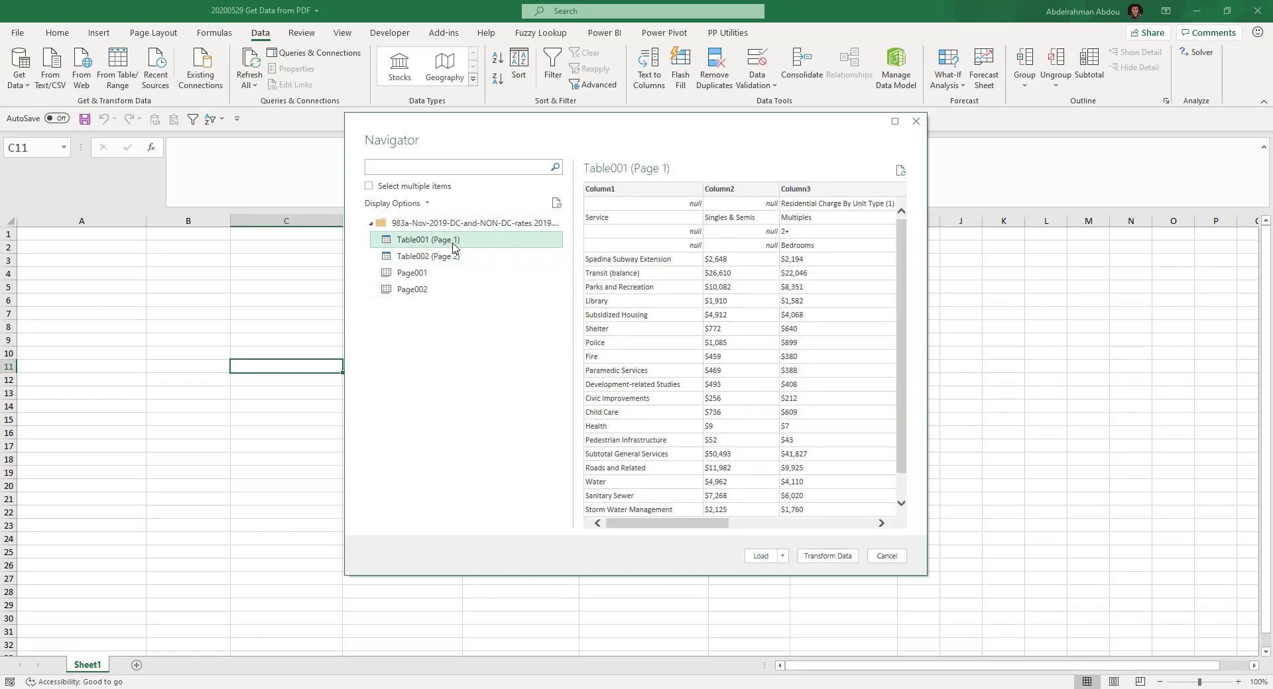
click(424, 257)
click(409, 275)
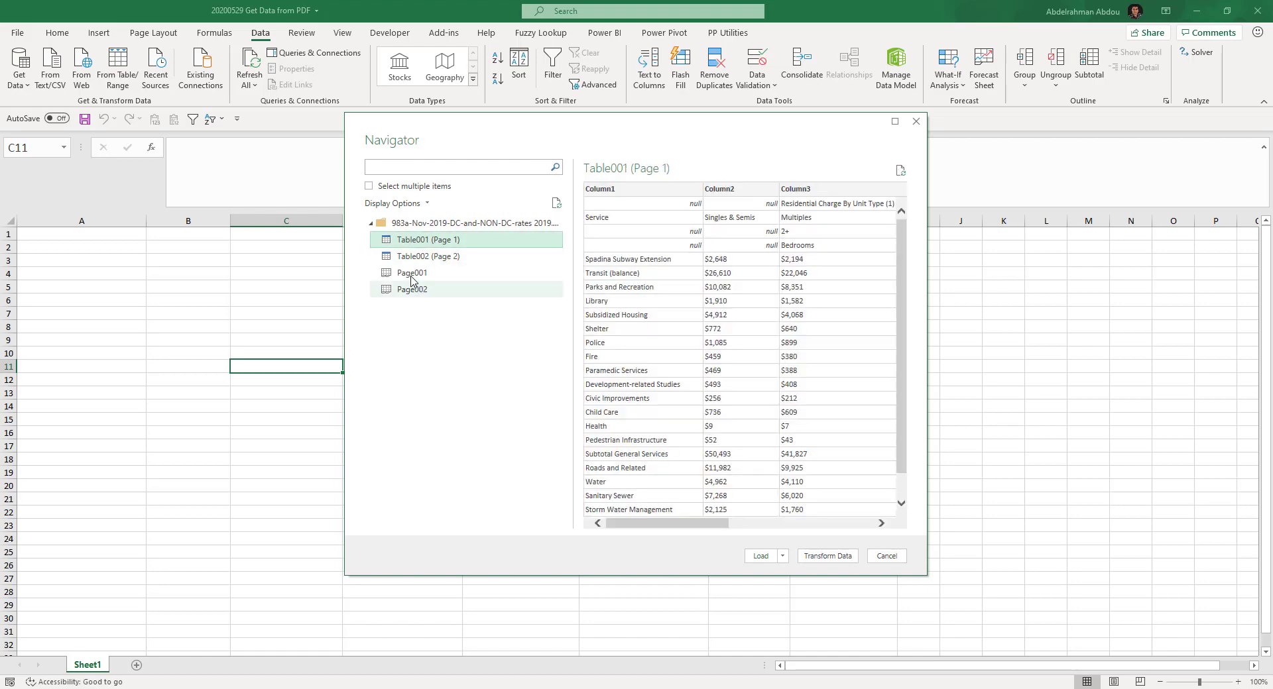
click(414, 292)
click(425, 275)
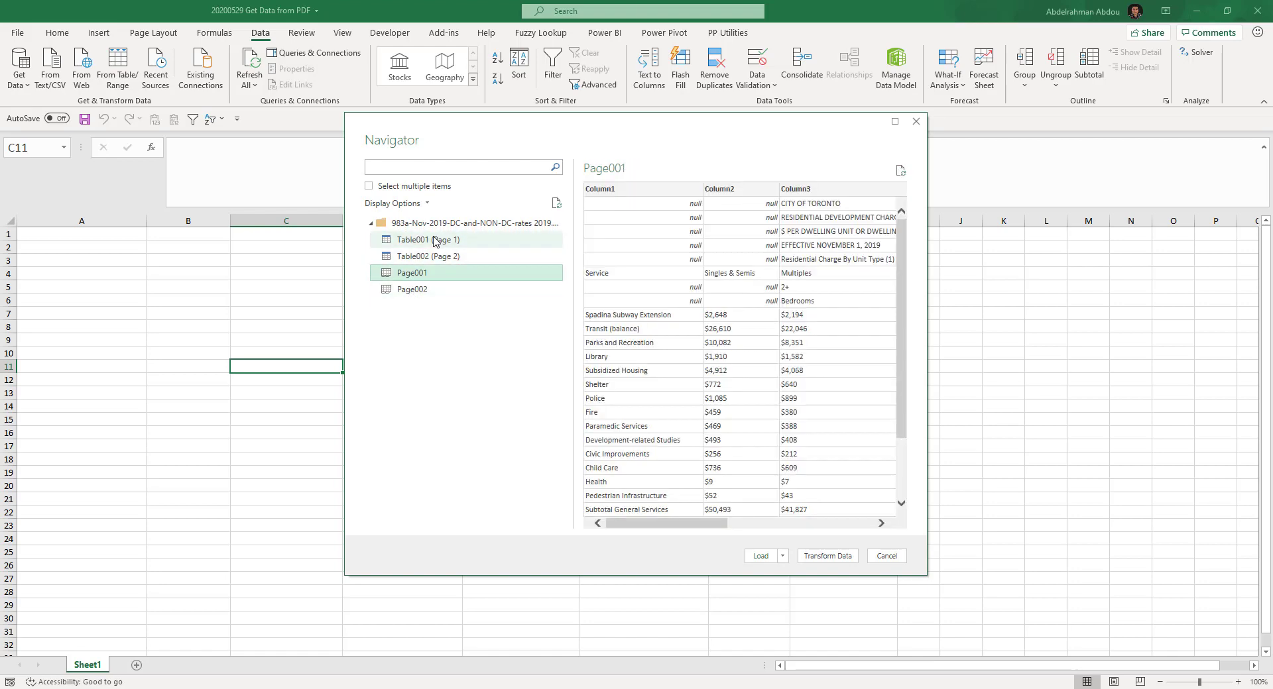
click(428, 242)
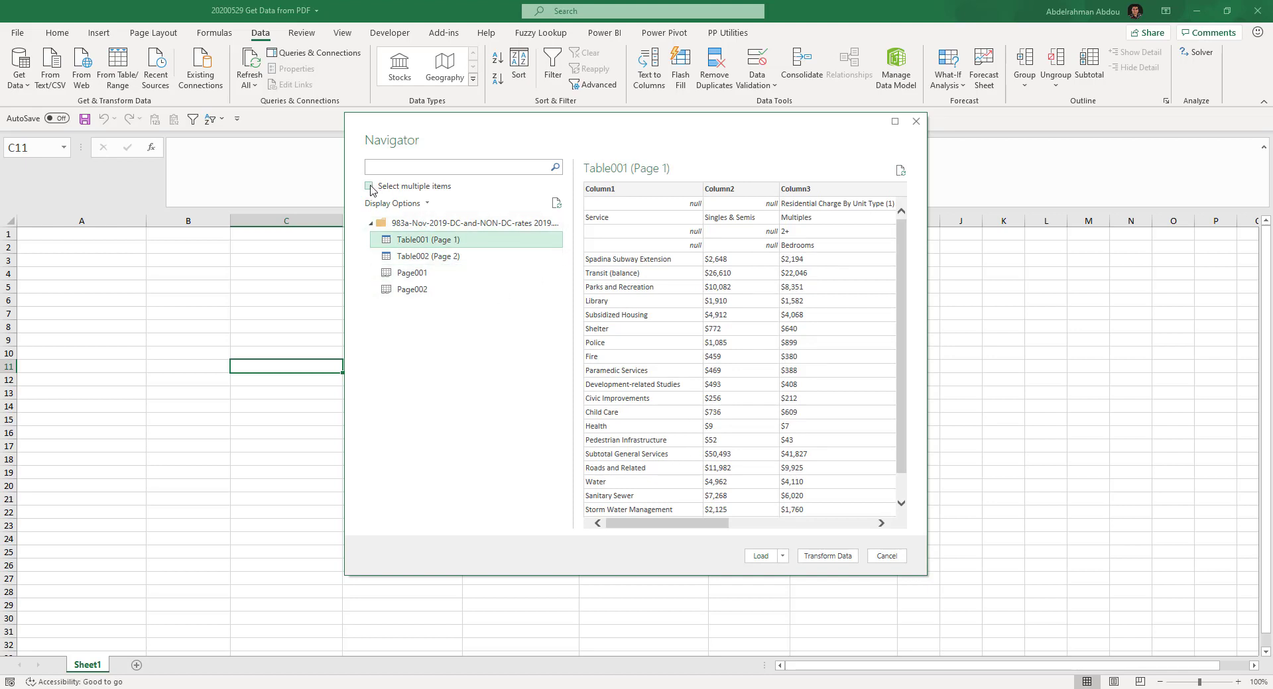
Step: Select multiple items, check Table001 and Table002, and send them to Transform Data
click(370, 187)
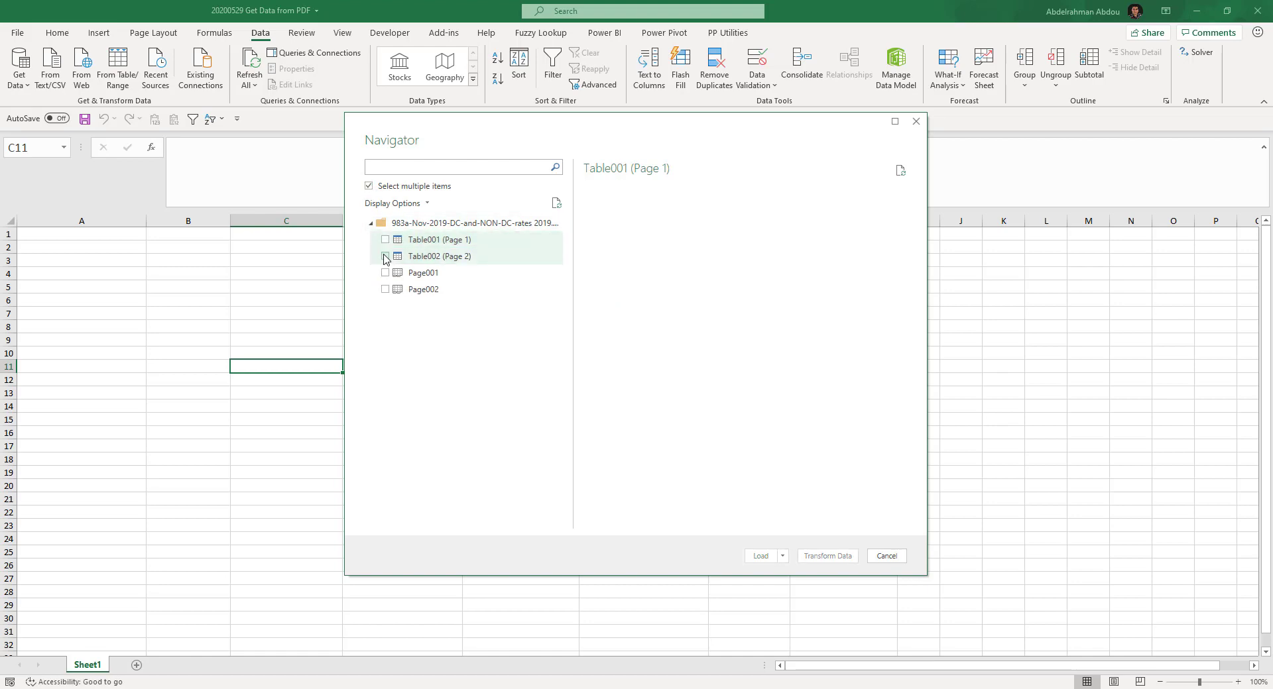
click(385, 257)
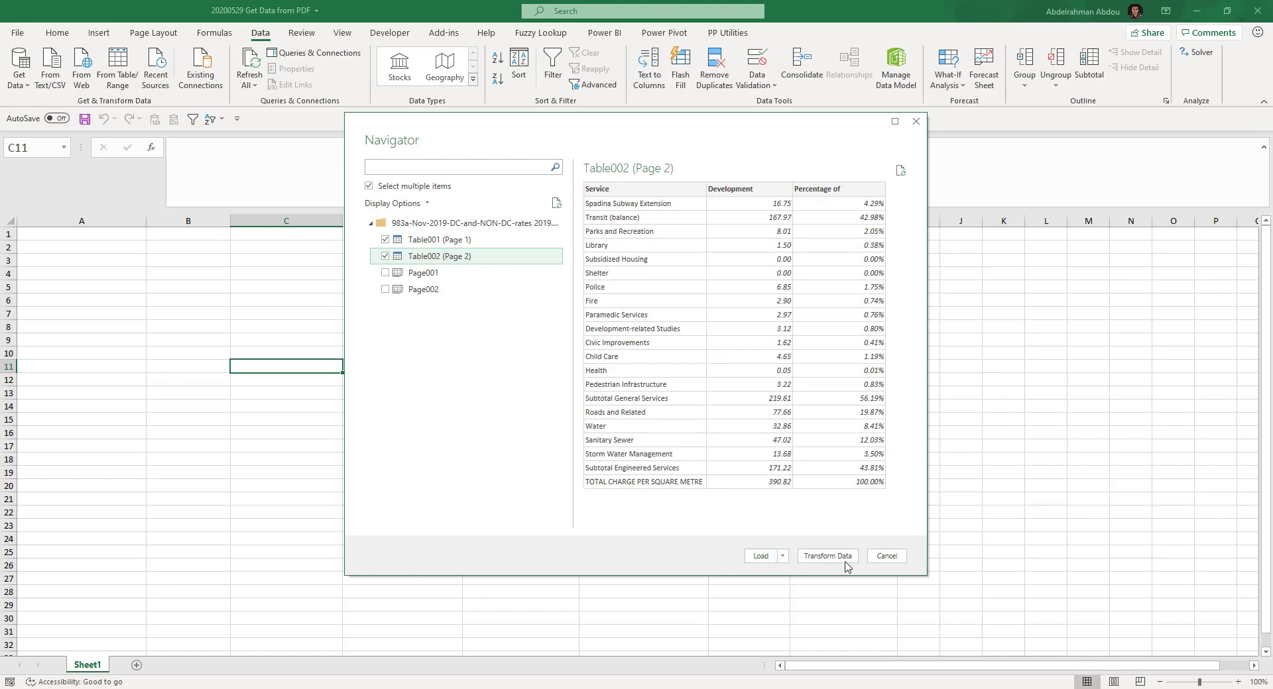
click(489, 241)
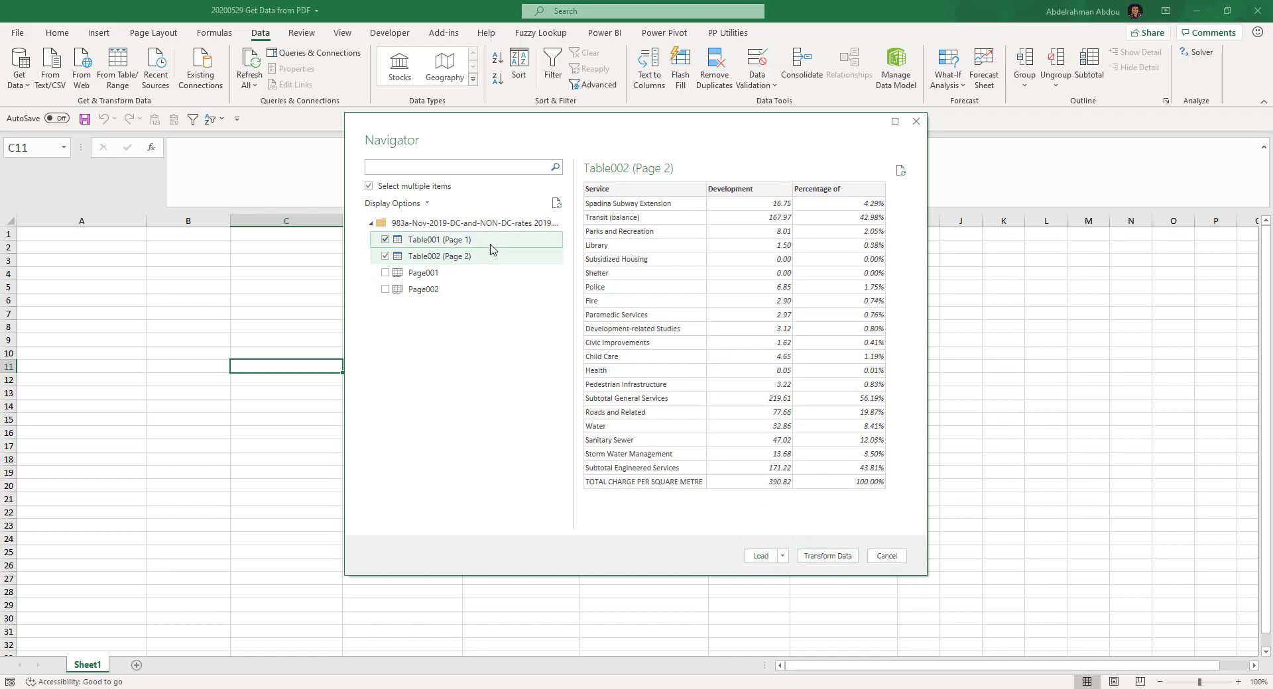
scroll(762, 424, down, 1)
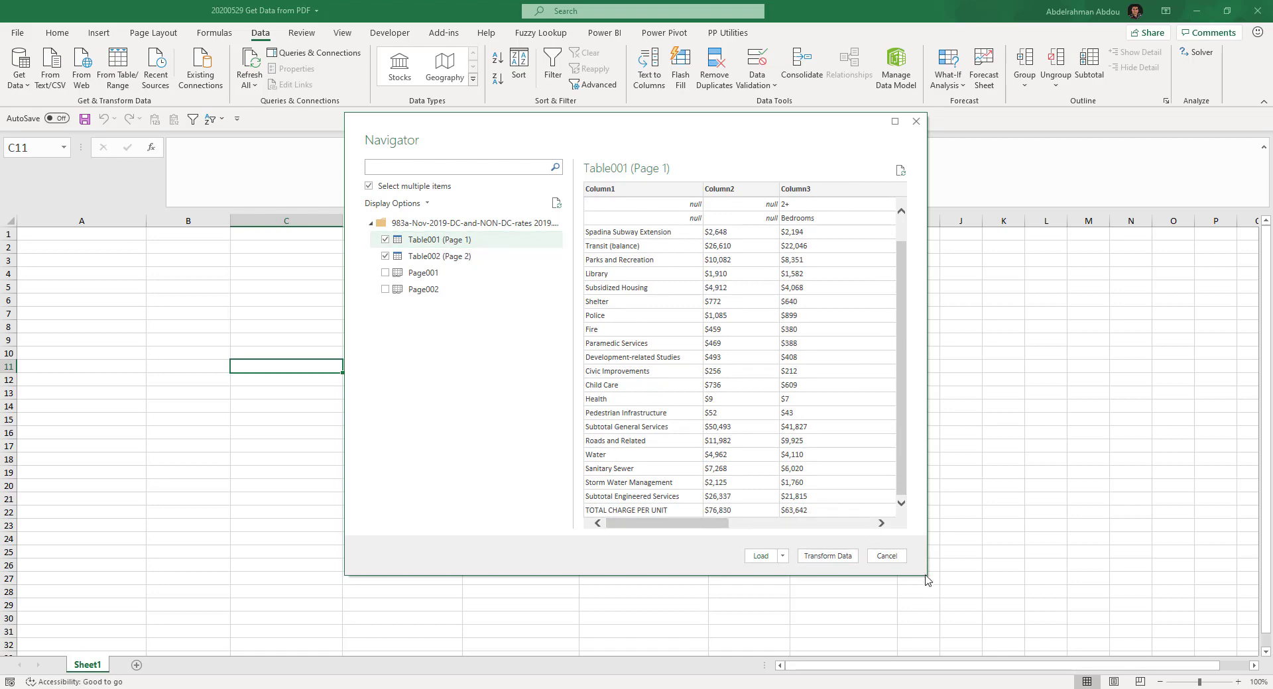
drag(927, 580, 1148, 617)
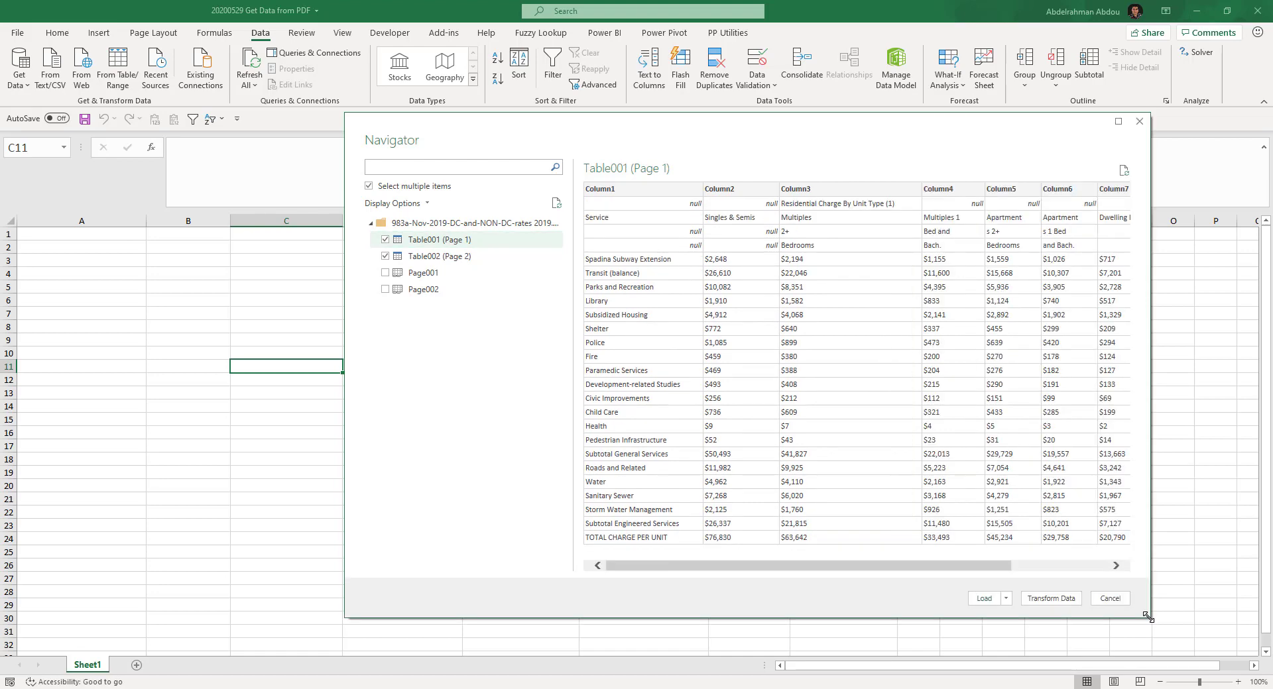
click(1044, 598)
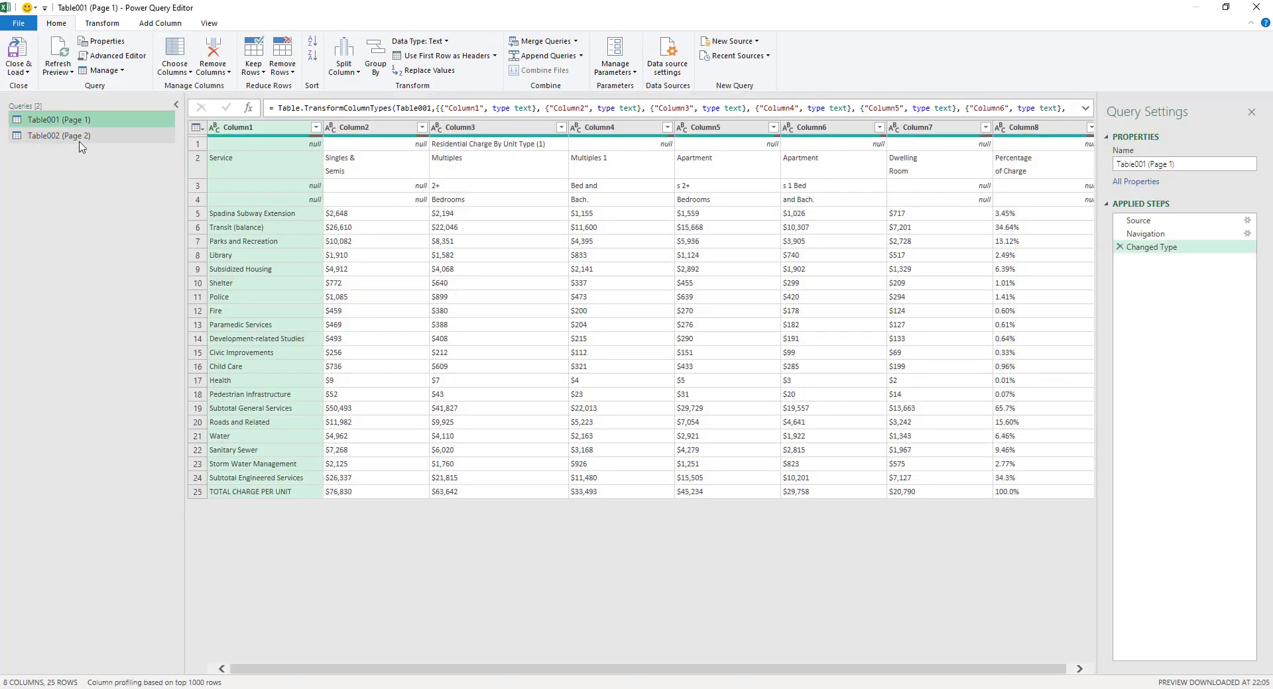
Step: Rename Table001 to 'Residential Charges' and Table002 to 'Non- Residential Charges', then reselect Residential Charges
double_click(119, 124)
text(Residential)
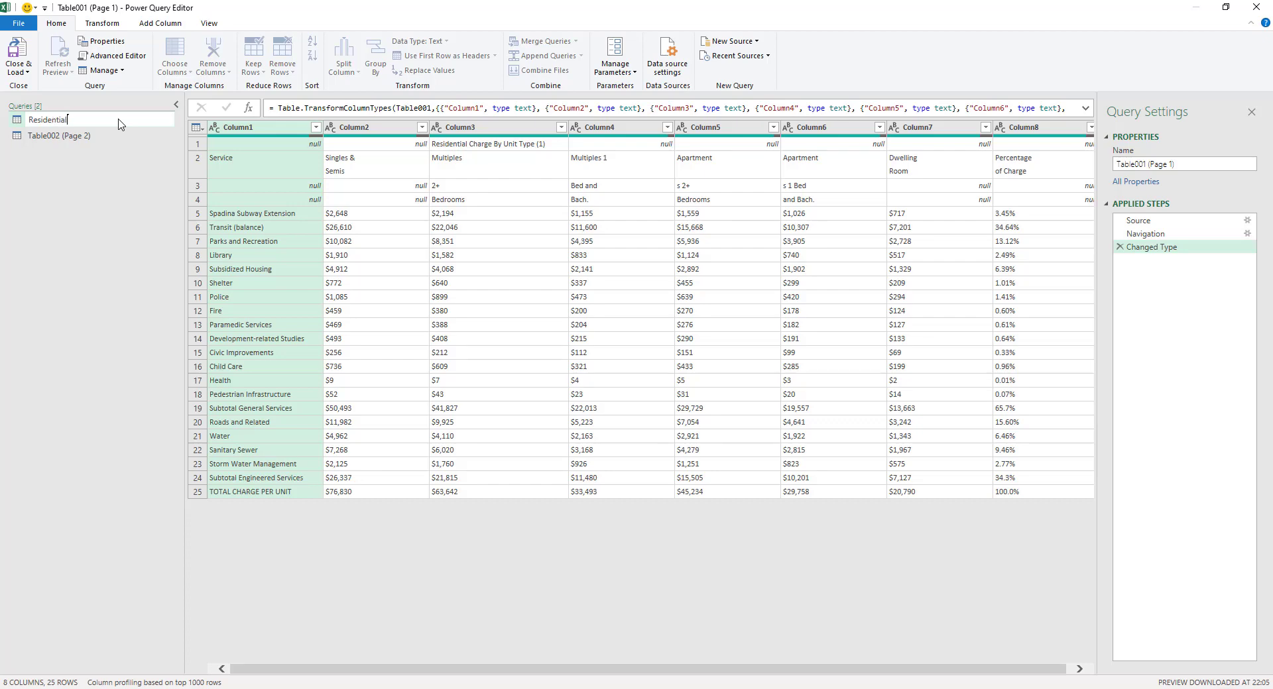
text( Charges)
key(Return)
click(90, 137)
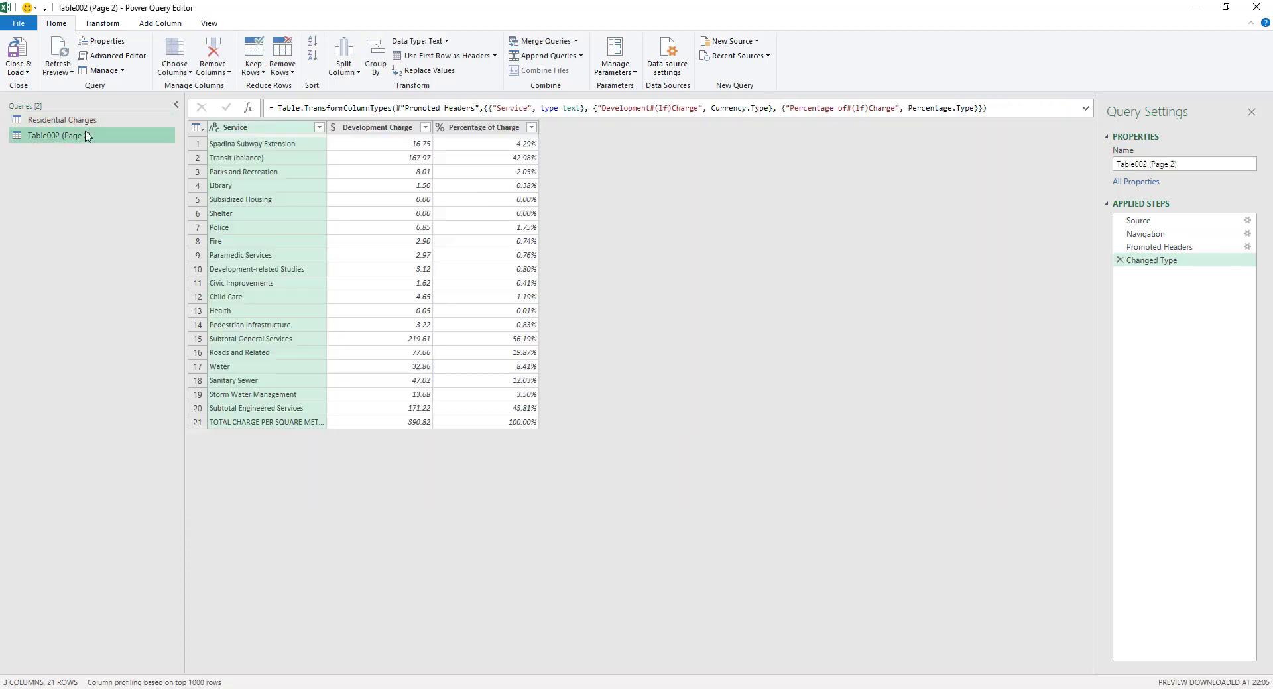
double_click(91, 136)
key(ctrl+a)
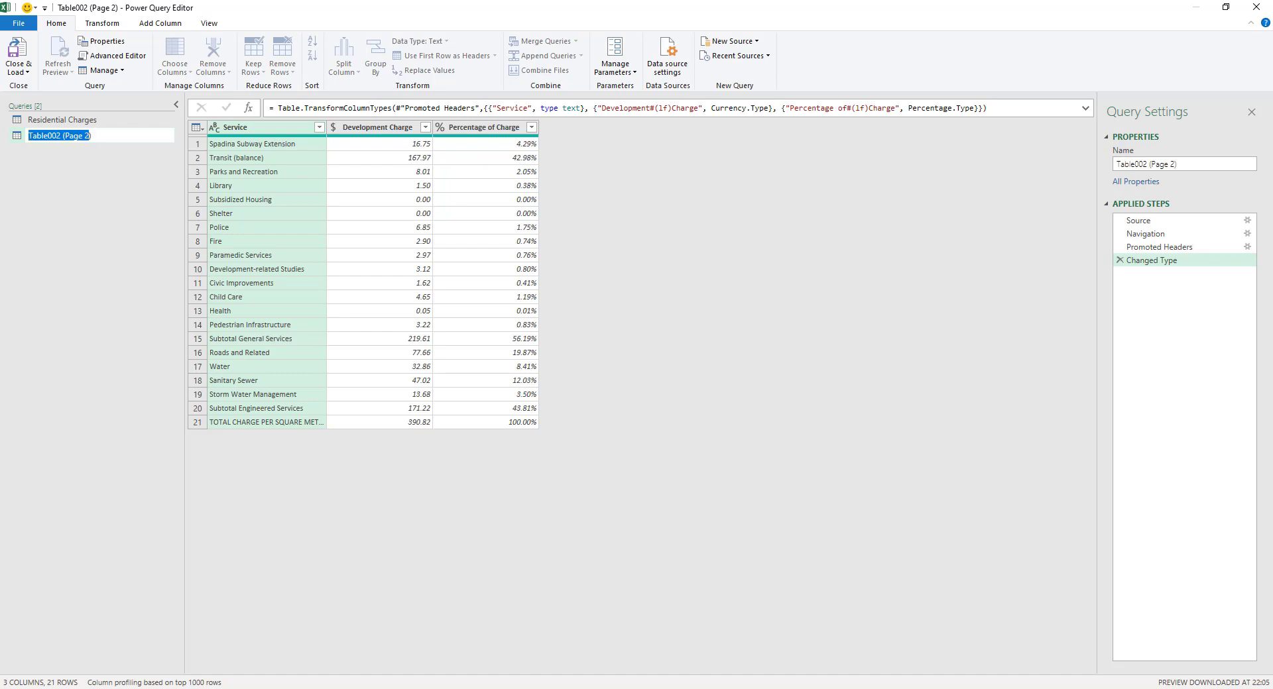
text(Non- Residential Charges)
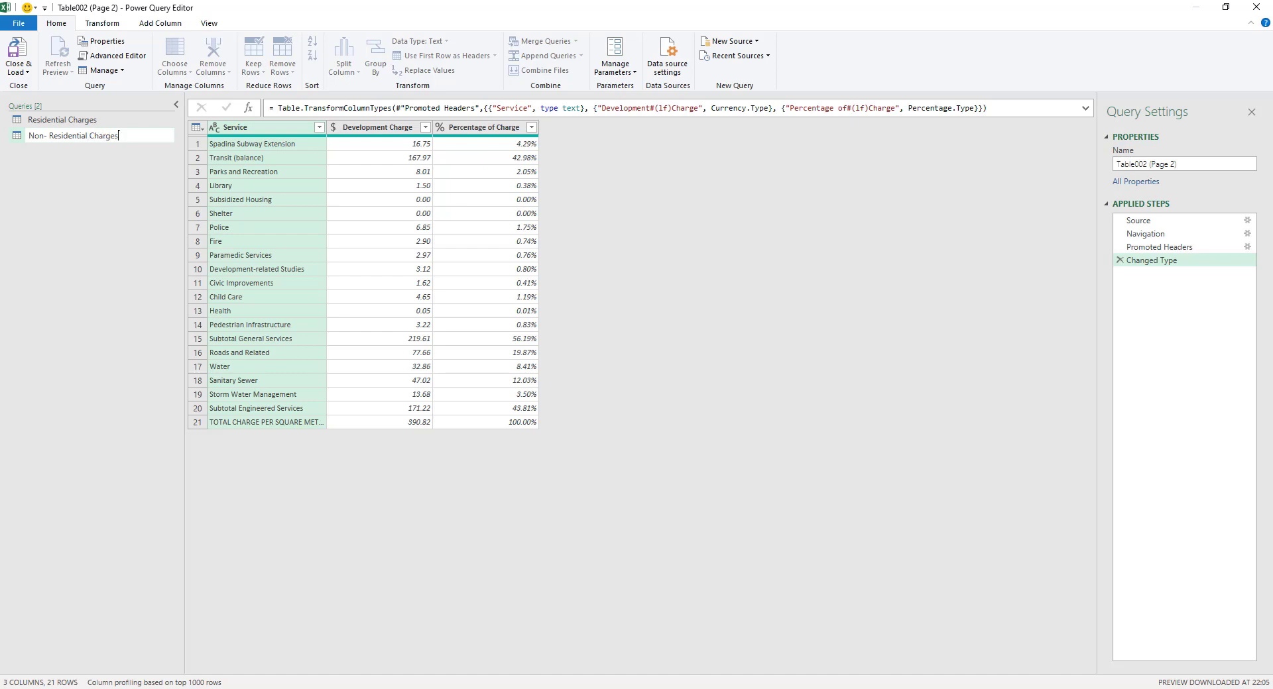
key(Return)
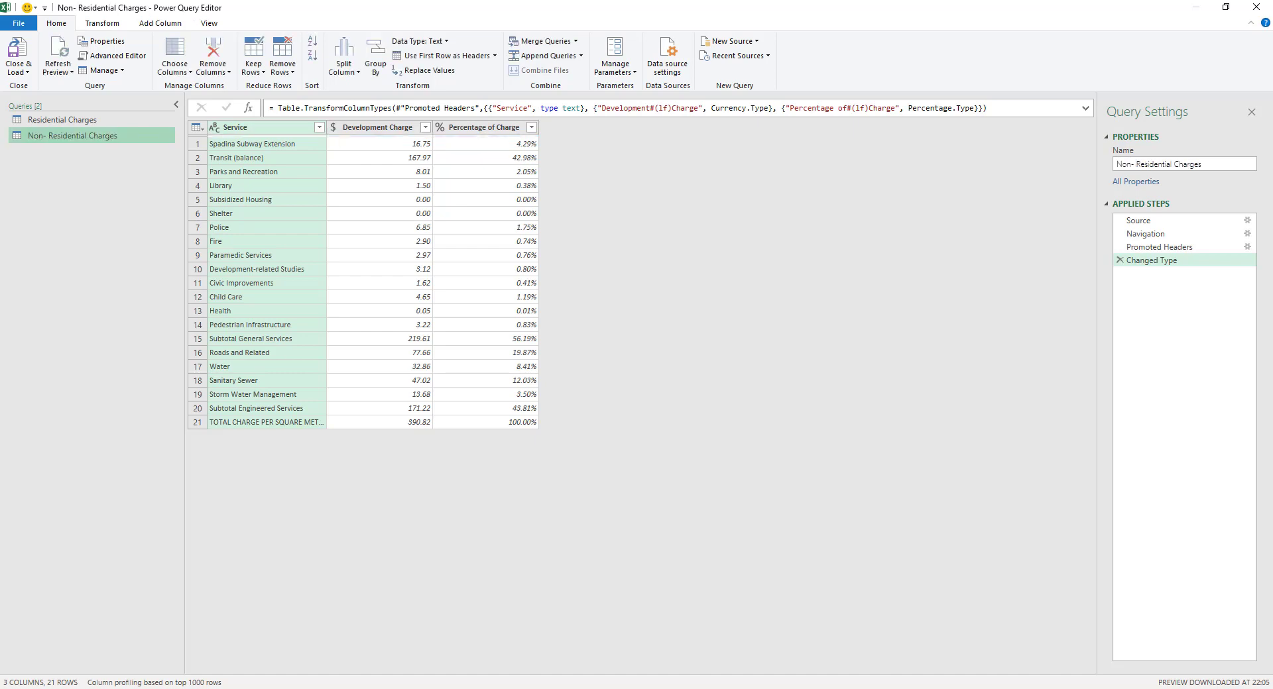
click(137, 120)
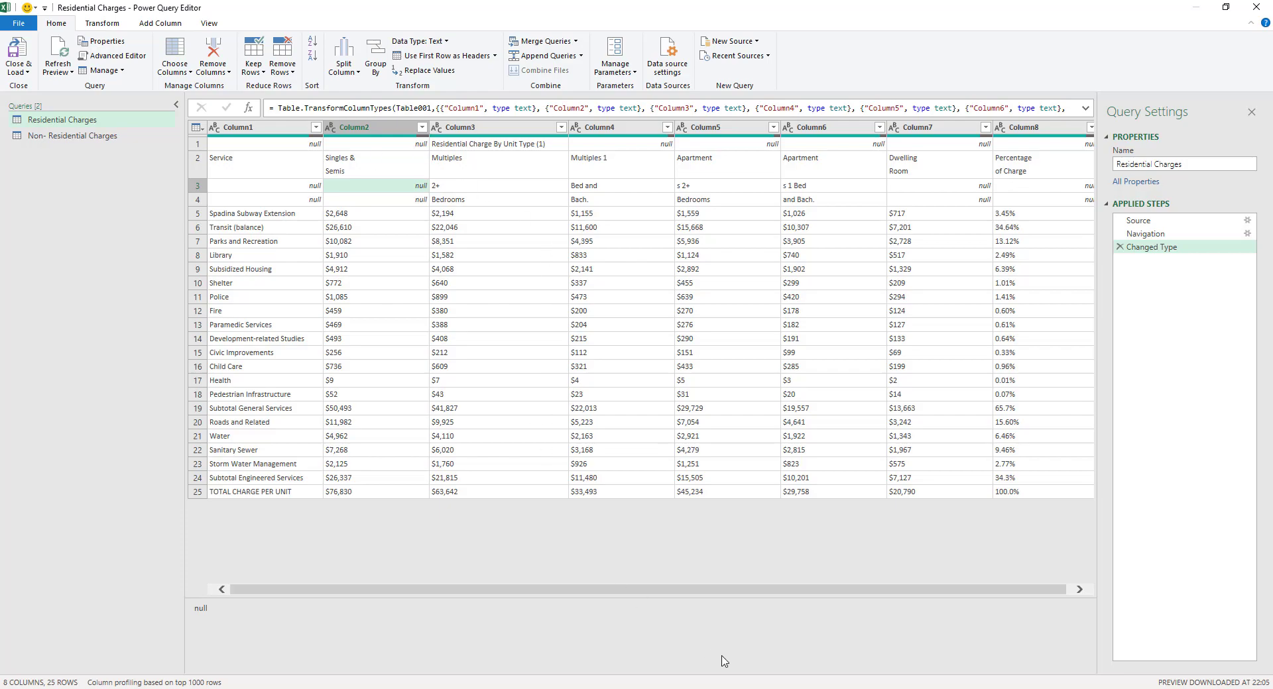
key(alt+Tab)
scroll(536, 283, up, 4)
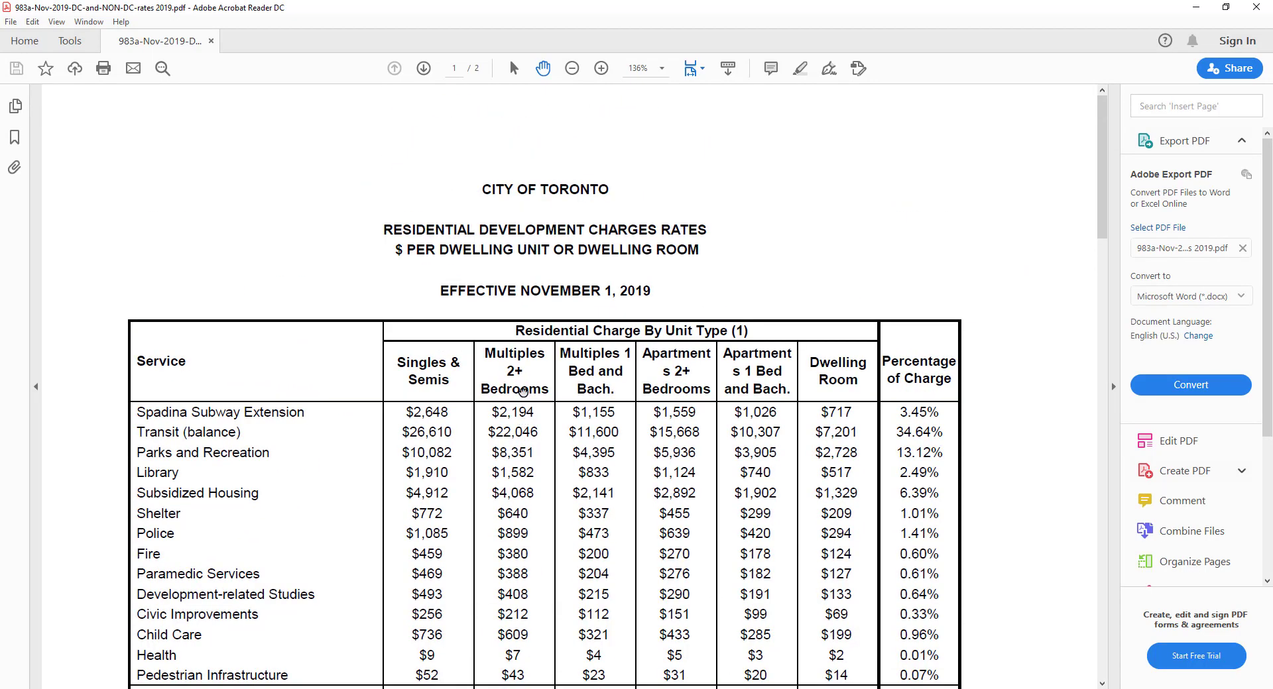
scroll(536, 283, down, 1)
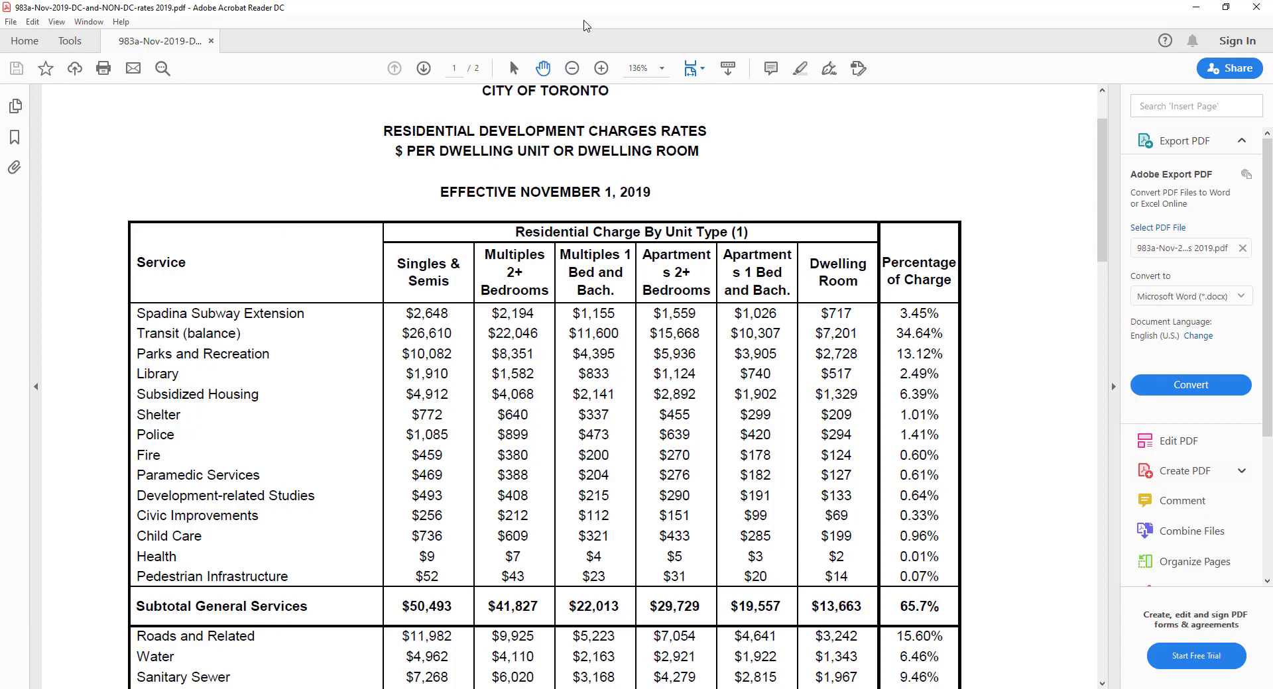
double_click(321, 9)
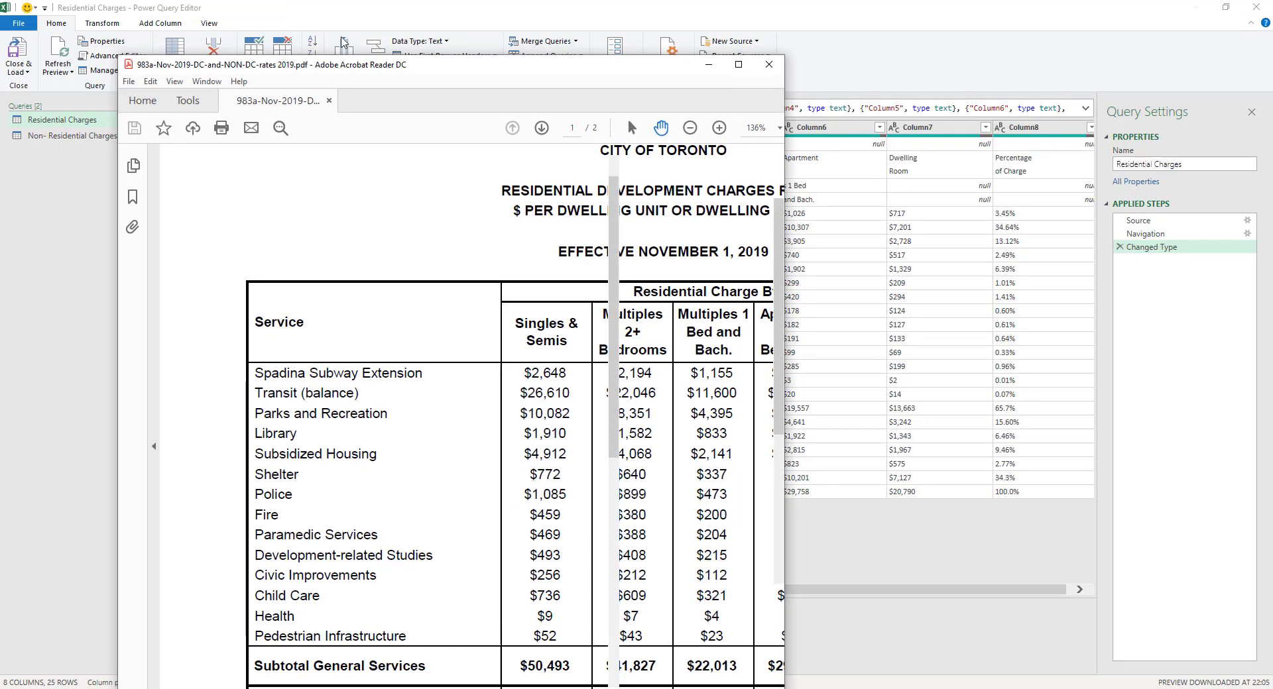
click(820, 188)
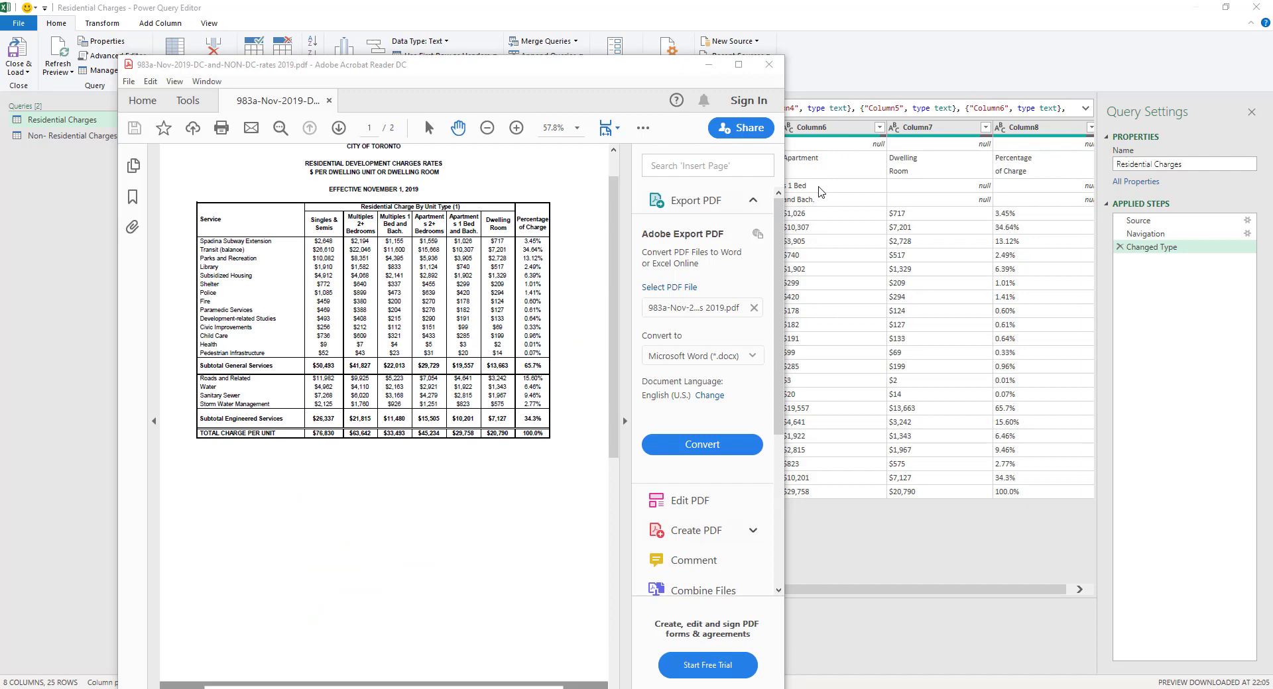
click(534, 144)
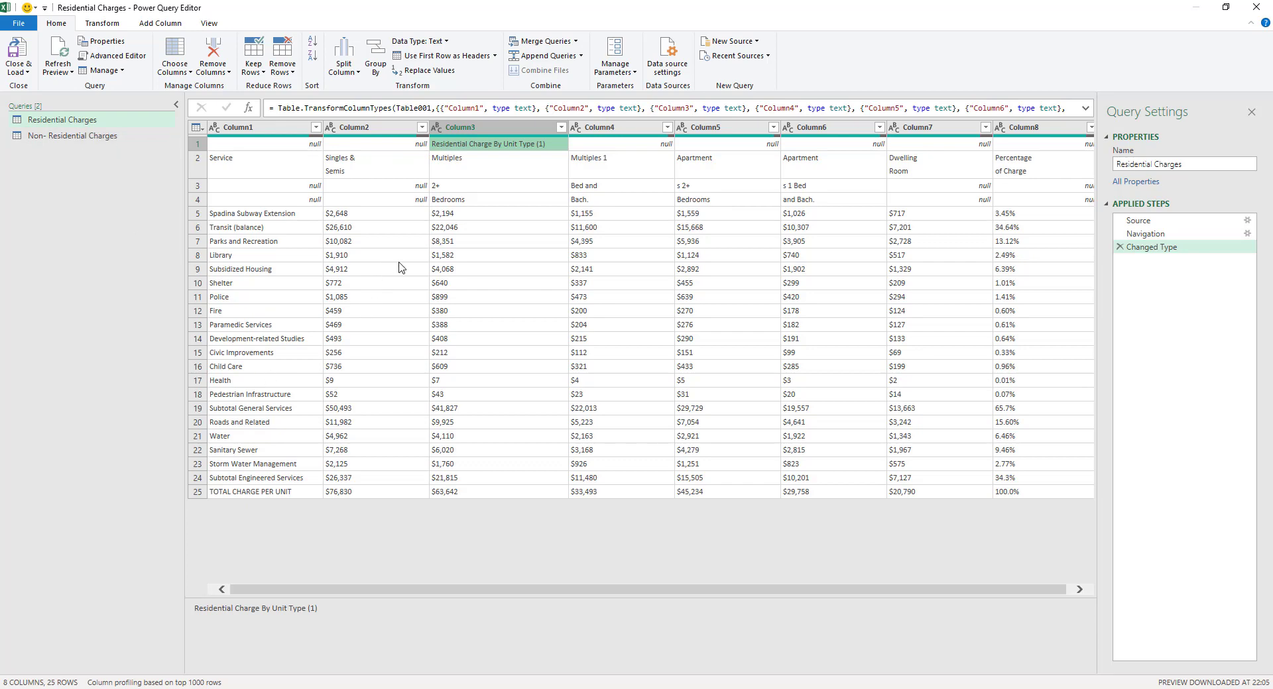
Step: Filter Column3 to exclude 'Residential Charge By Unit Type (1)', then check the row-1 header text
click(560, 127)
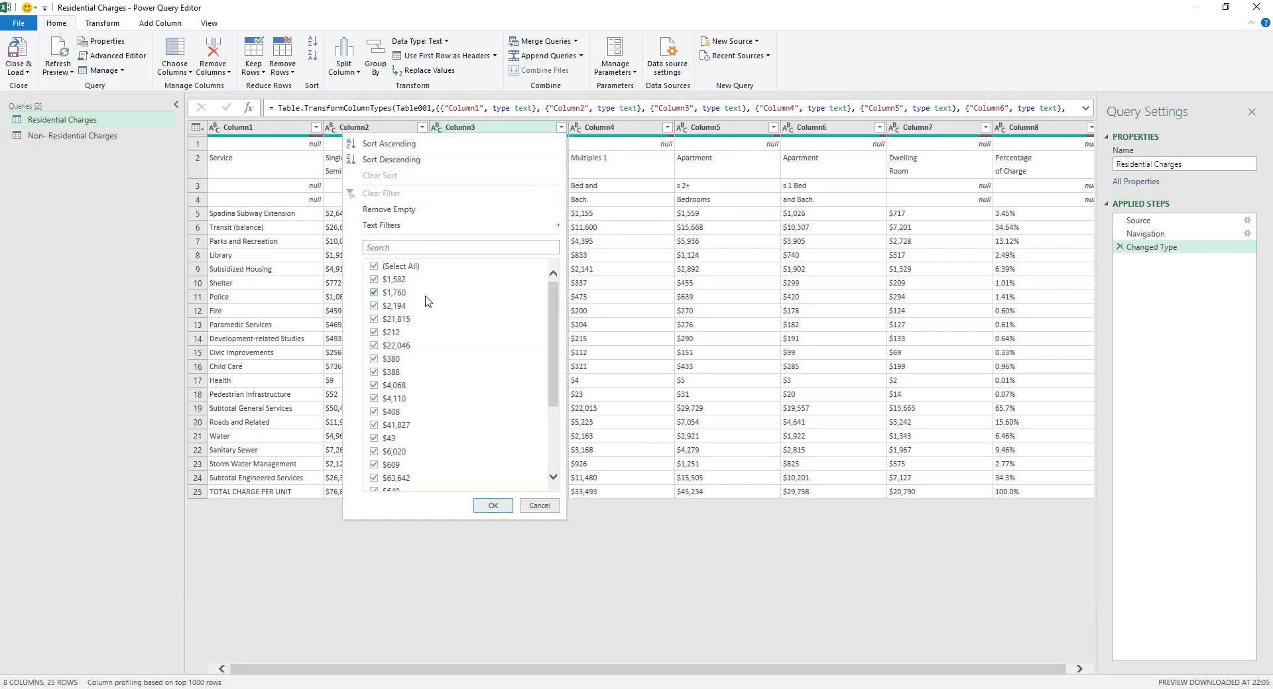
scroll(425, 302, down, 3)
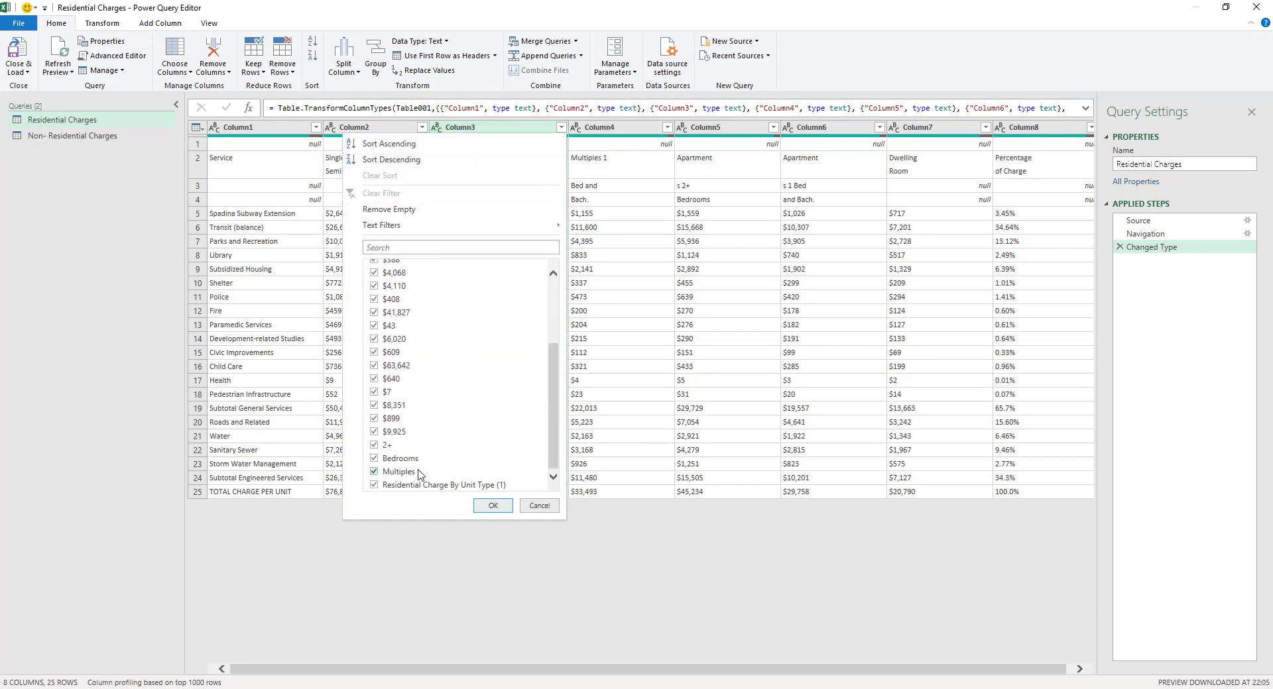
click(493, 506)
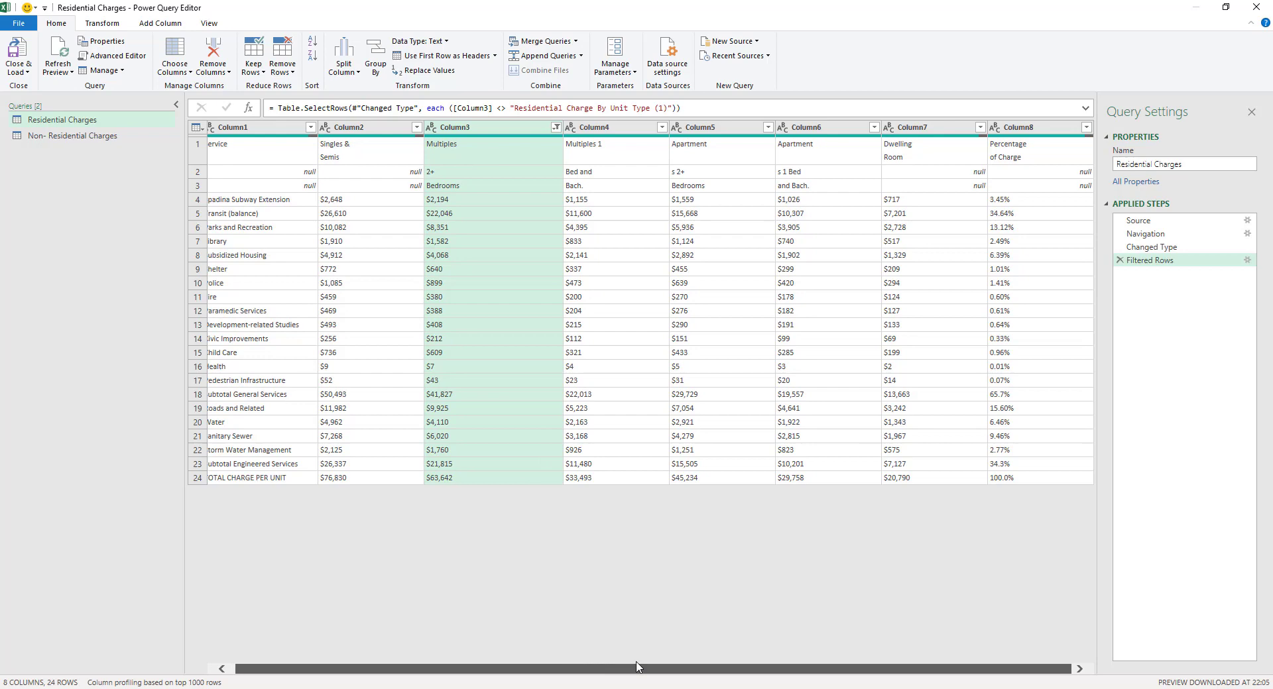
click(282, 151)
click(381, 154)
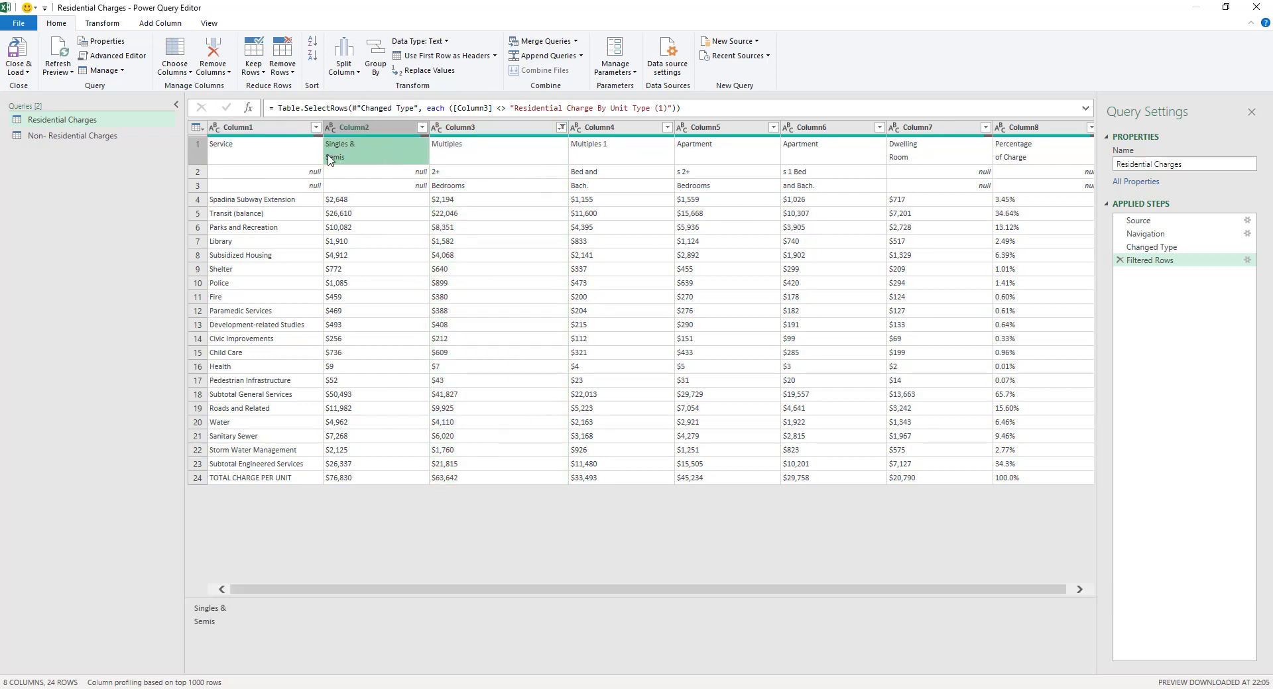
click(283, 158)
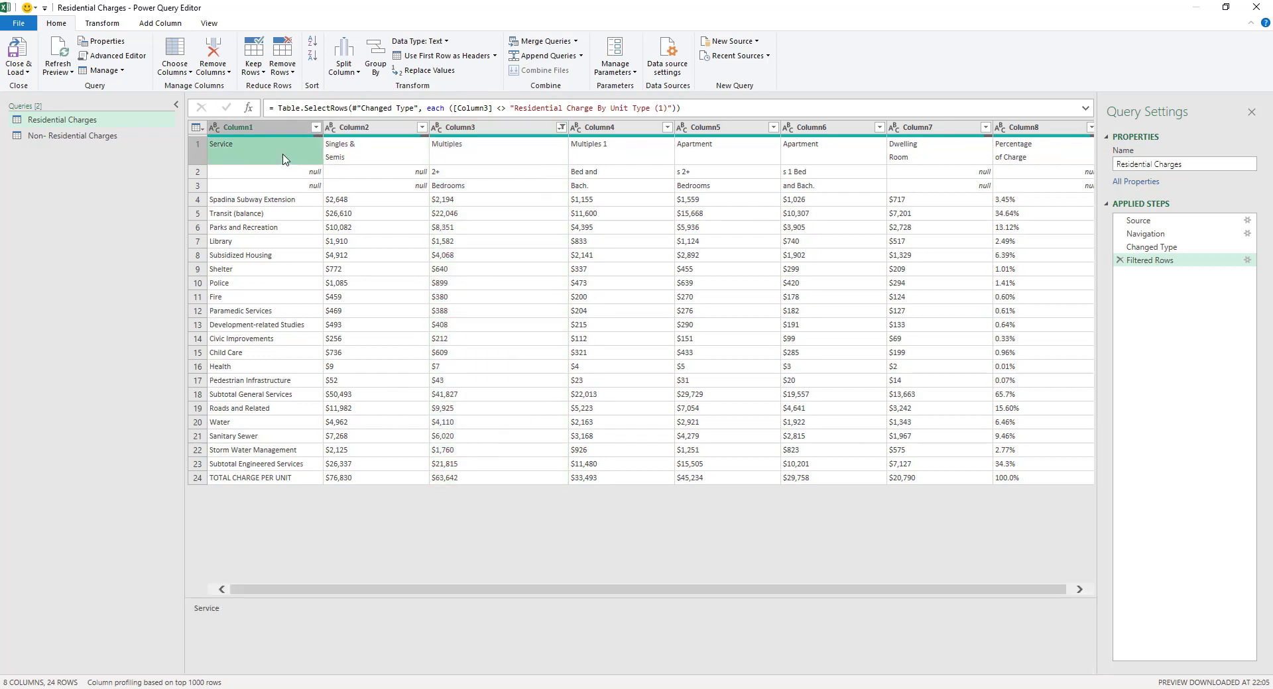
click(1037, 152)
click(232, 158)
Step: Promote the first row to headers (Service, Singles & Semis, Multiples), check Multiples cells, then return to the PDF
click(494, 55)
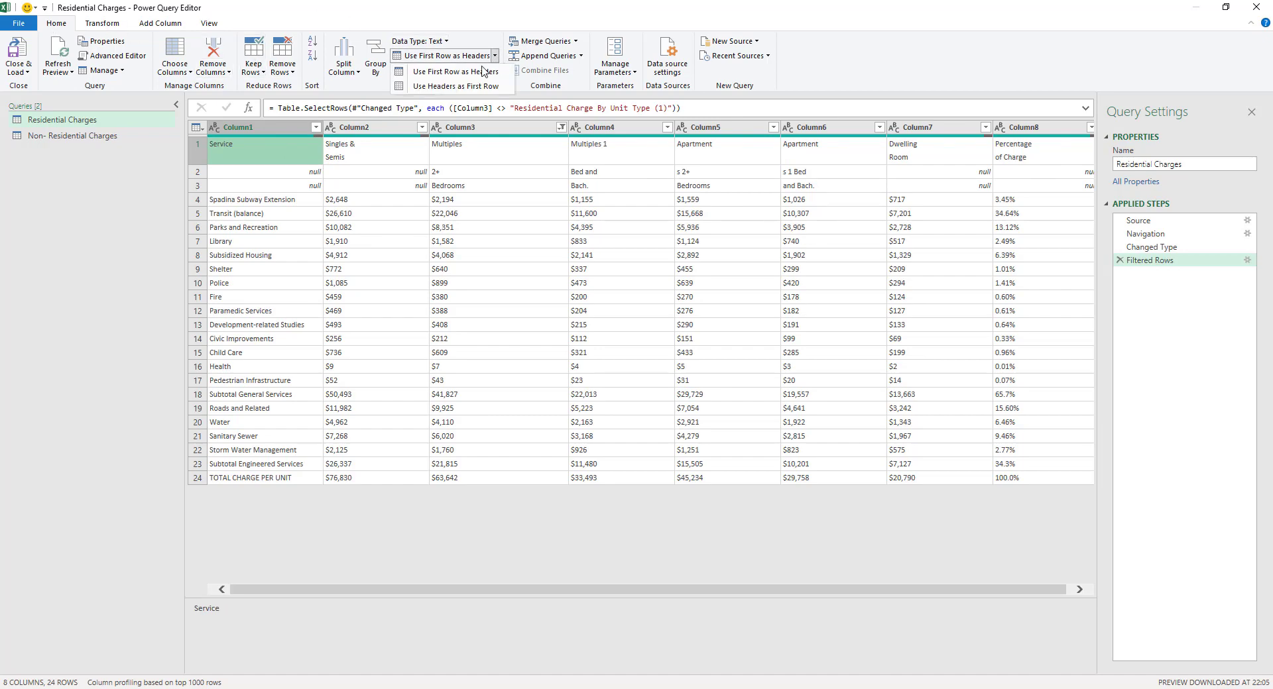
click(474, 72)
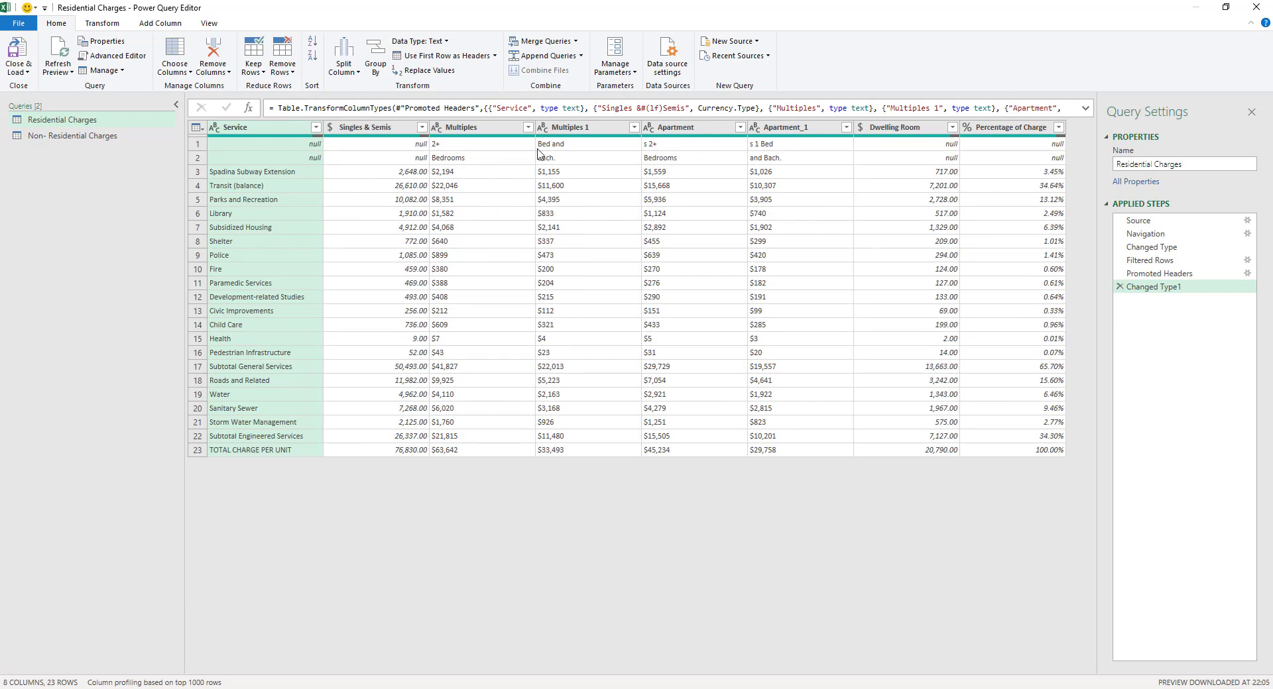
click(478, 143)
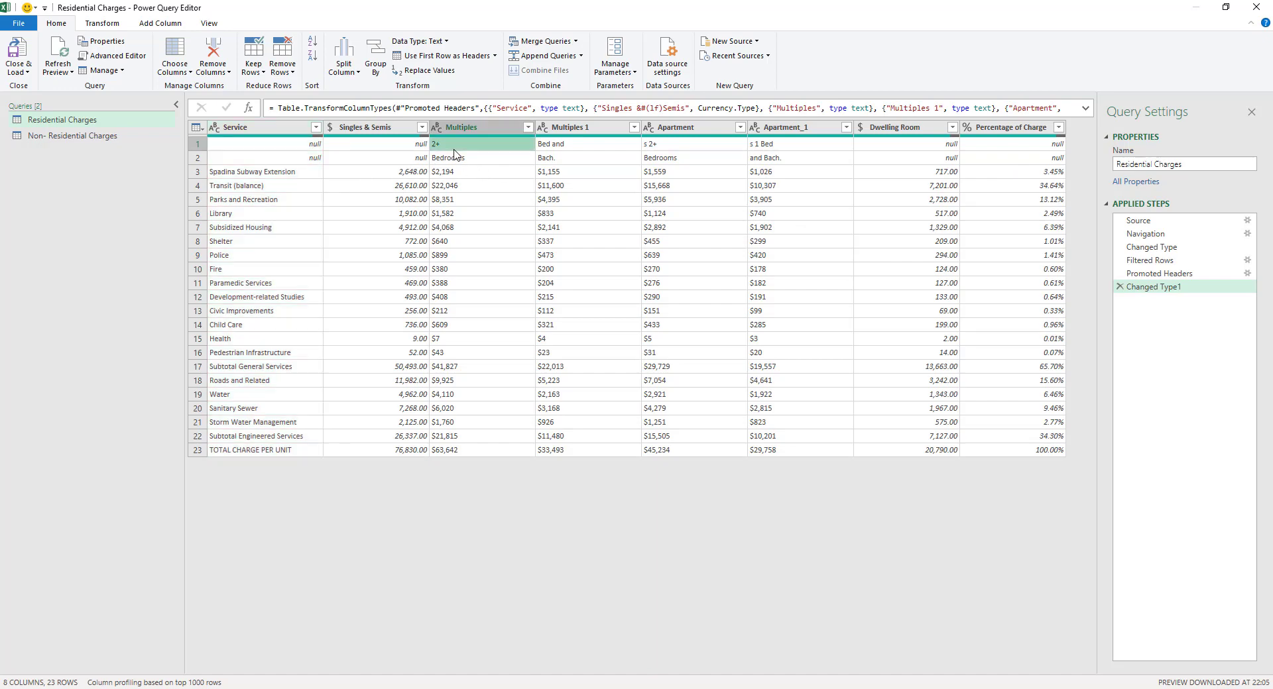
click(462, 157)
click(465, 144)
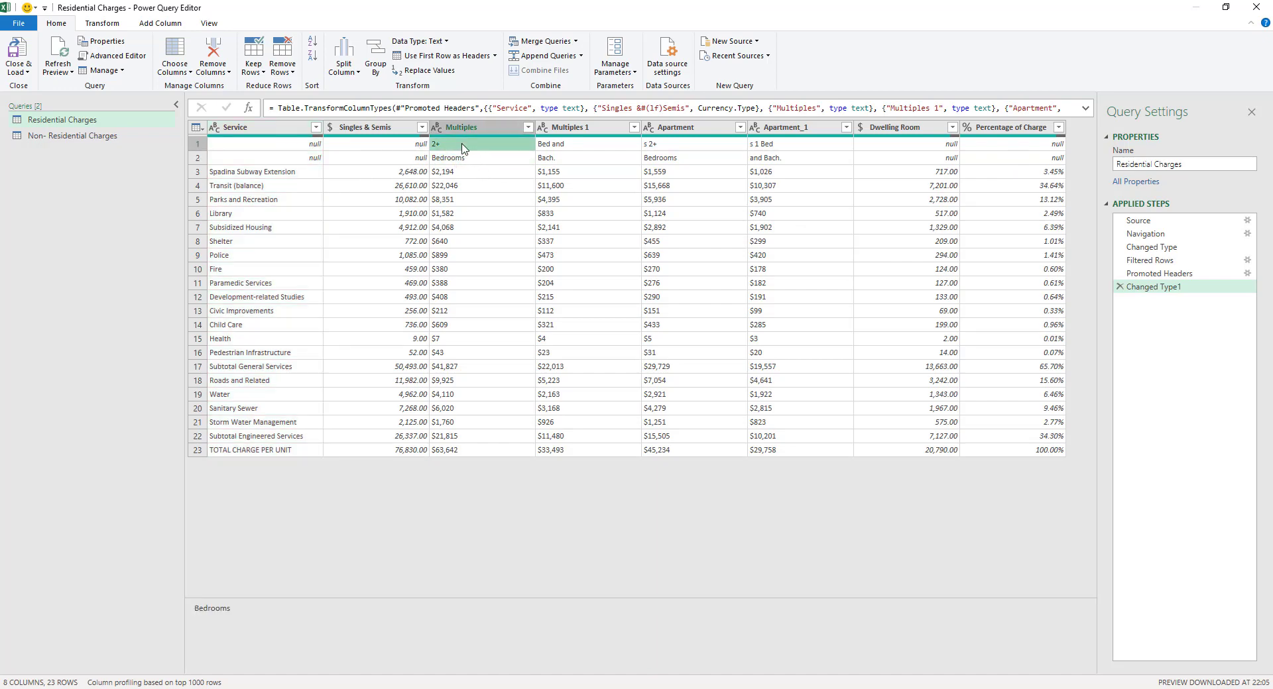
click(460, 159)
click(363, 148)
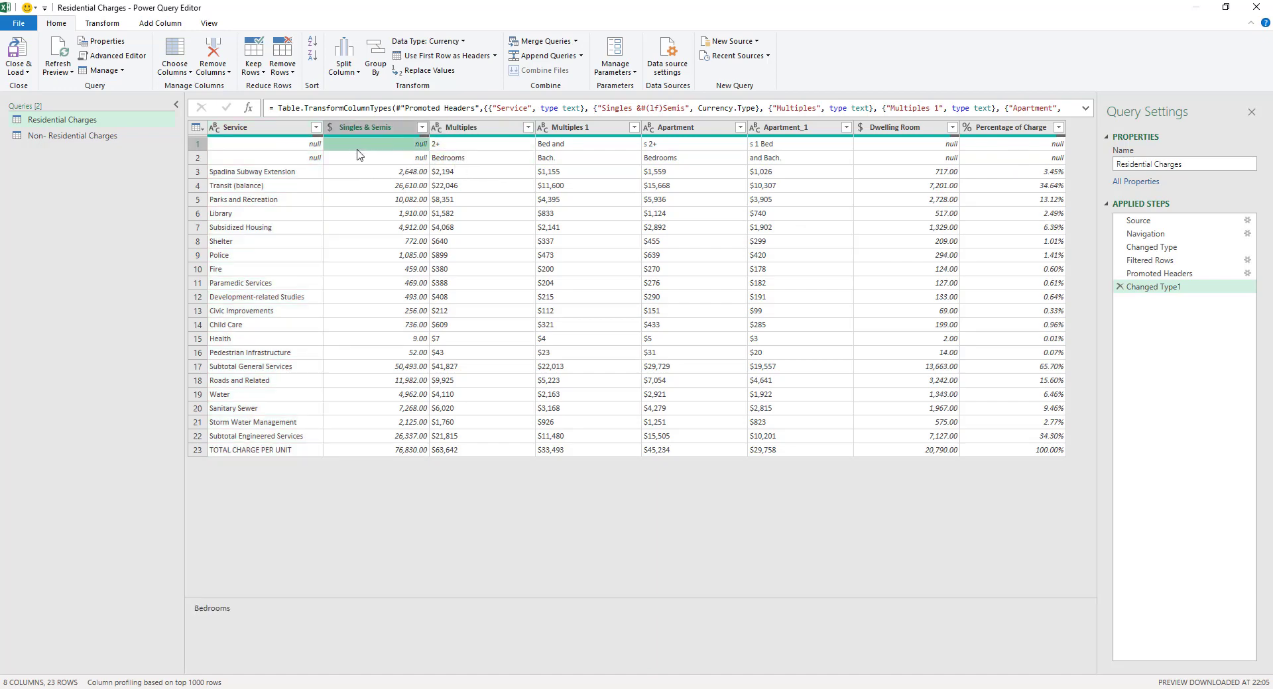
click(436, 162)
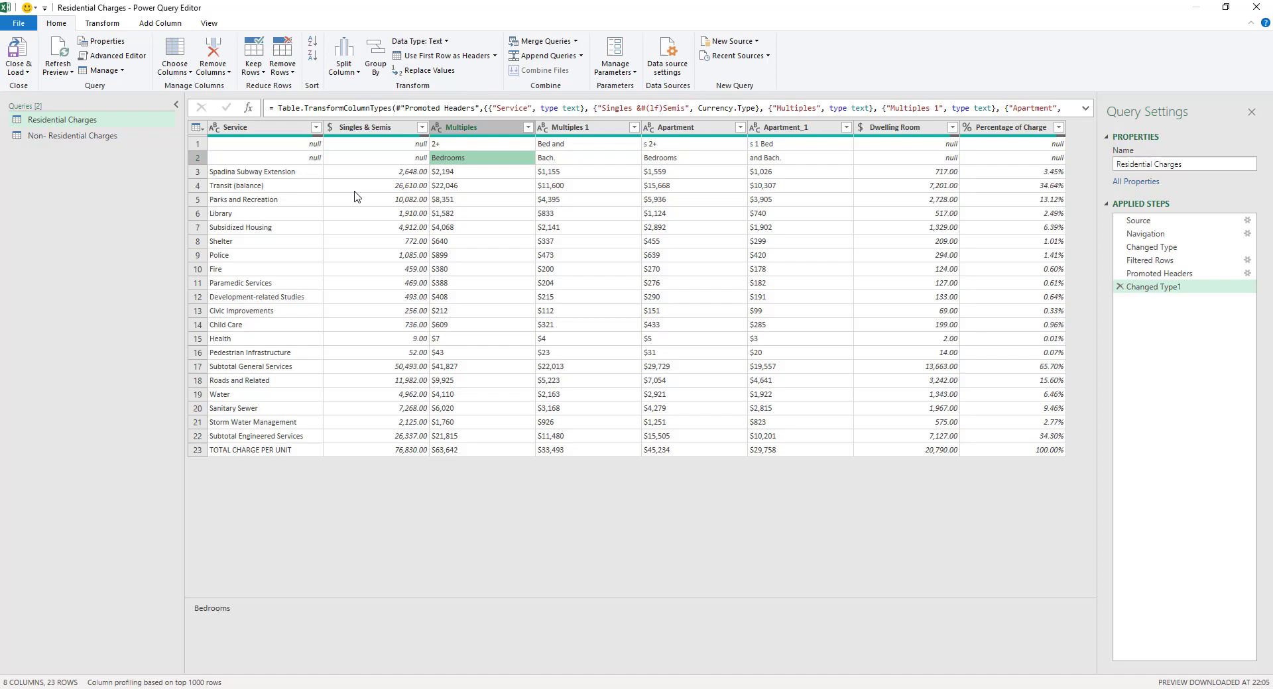
key(Up)
key(alt+Tab)
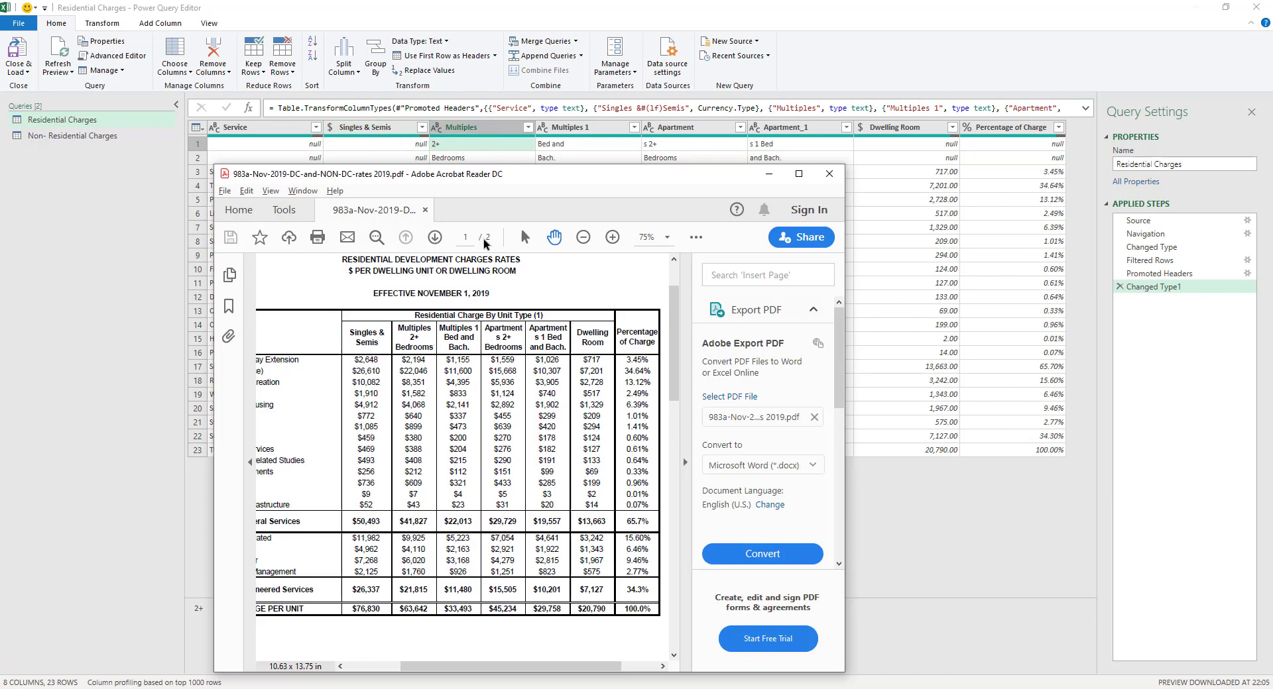
Step: Rename the Multiples columns to 'Multiples 2+ bedrooms' and 'Multiples 1 Bed and Bach'
click(501, 133)
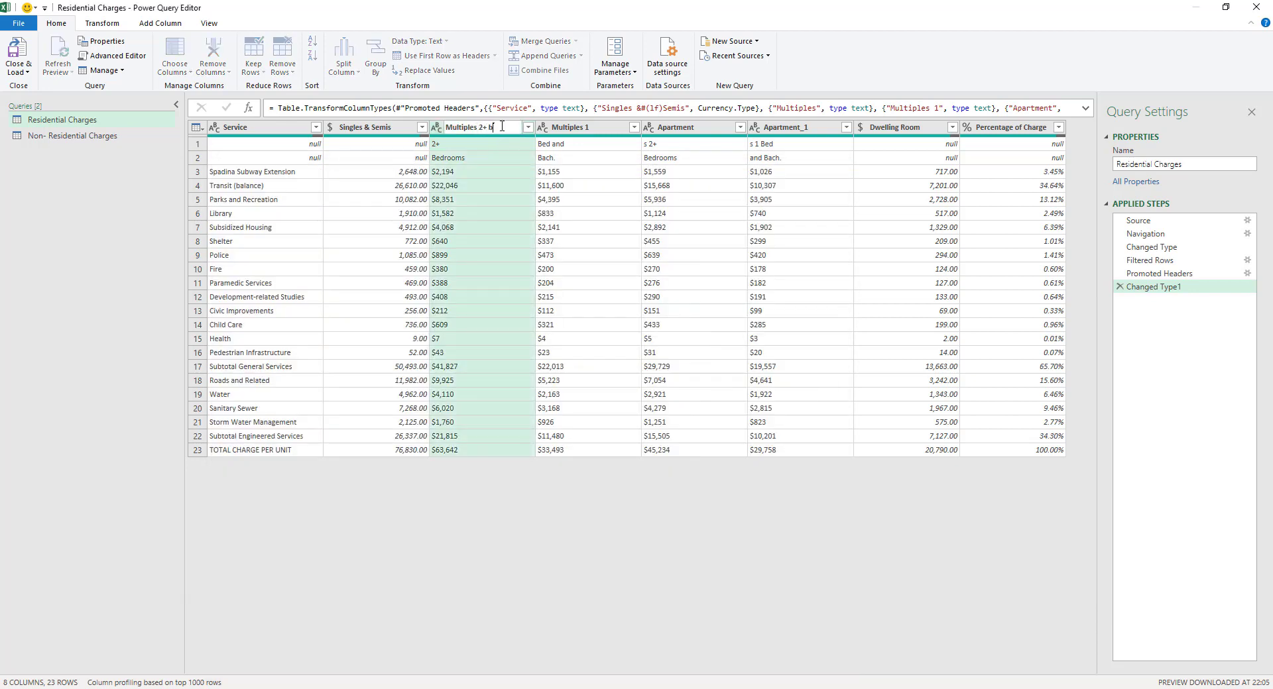
text(rooms)
key(Return)
key(alt+Tab)
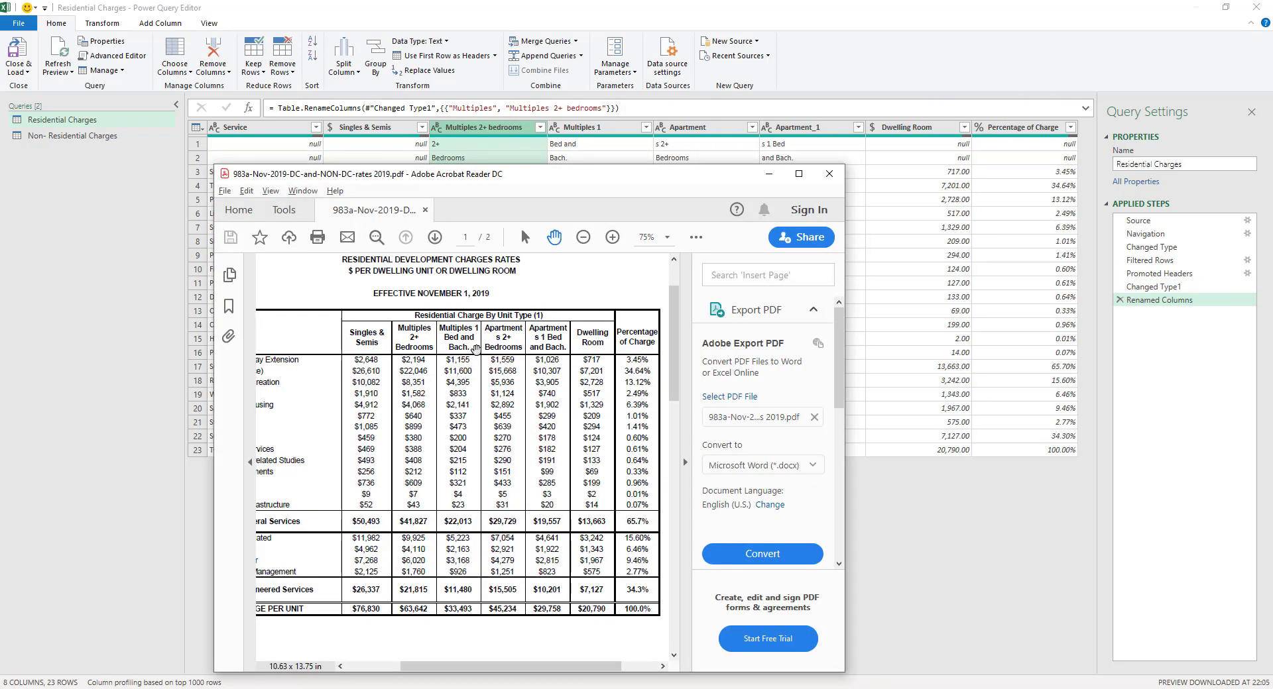
double_click(603, 129)
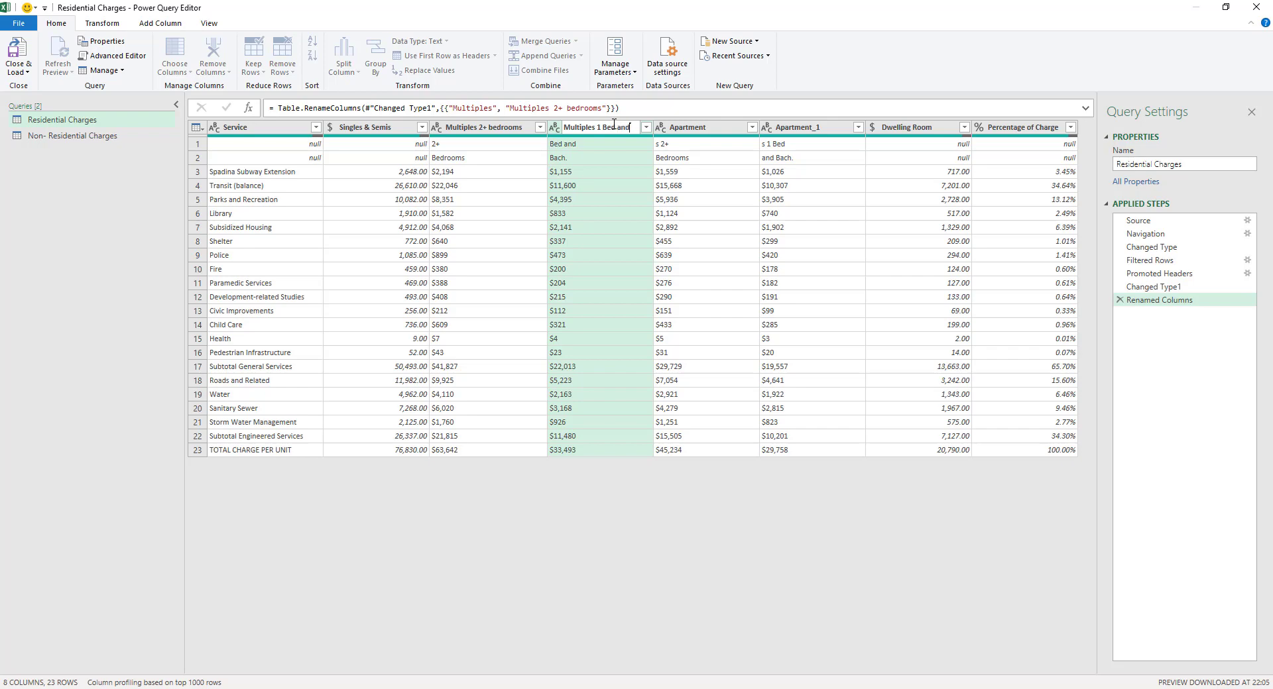
text(Bed and Bach)
key(Return)
key(alt+Tab)
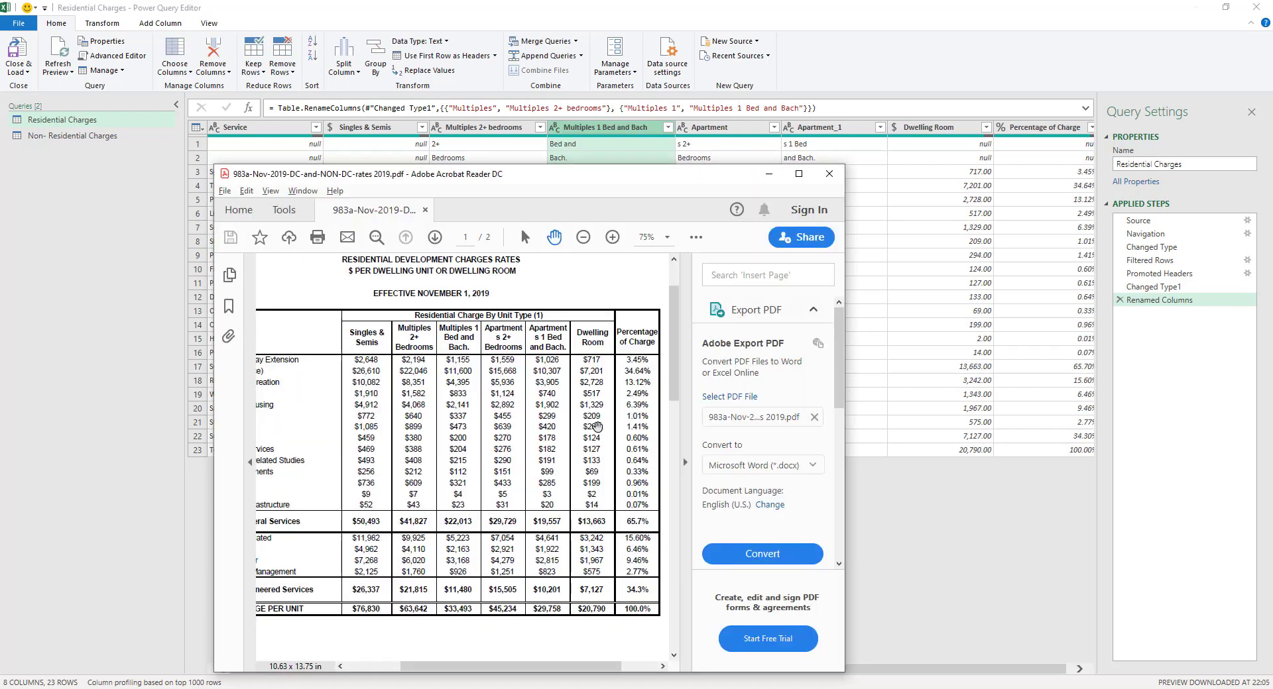
scroll(511, 349, down, 1)
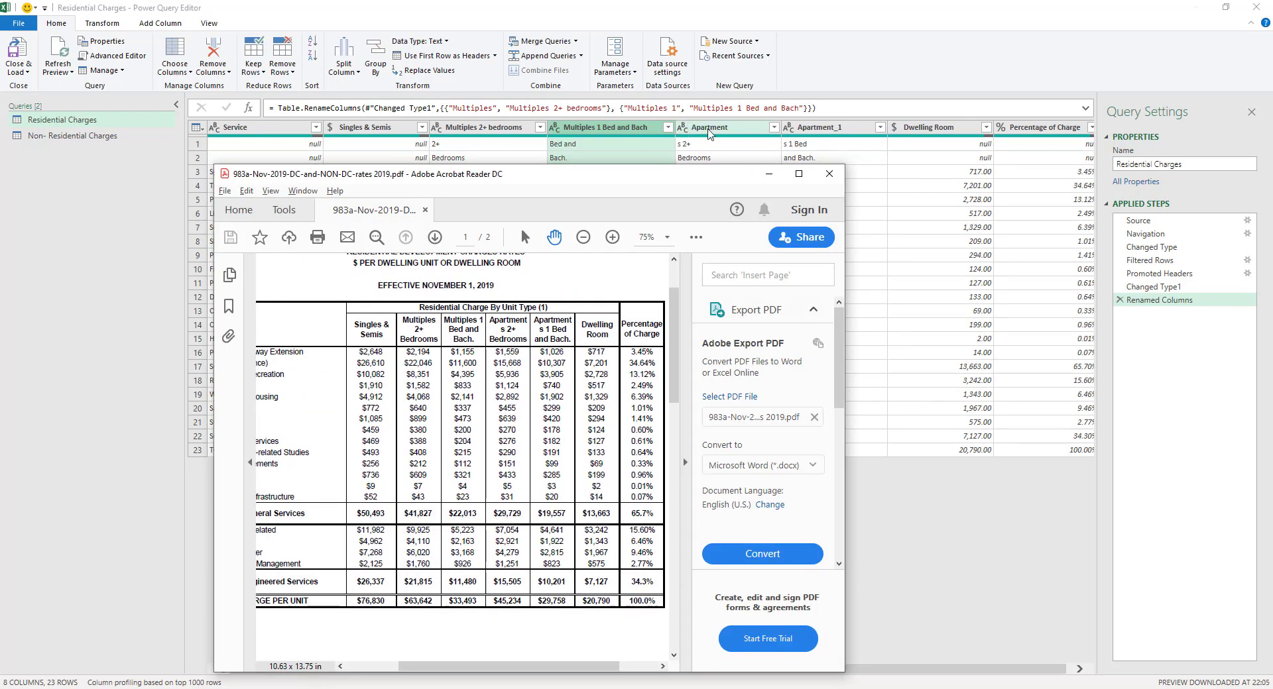
Step: Rename the Apartment columns to 'Apartments 2+ bedrooms' and 'Apartments 1 bed and Bach'
click(736, 130)
double_click(735, 128)
click(736, 127)
text(s)
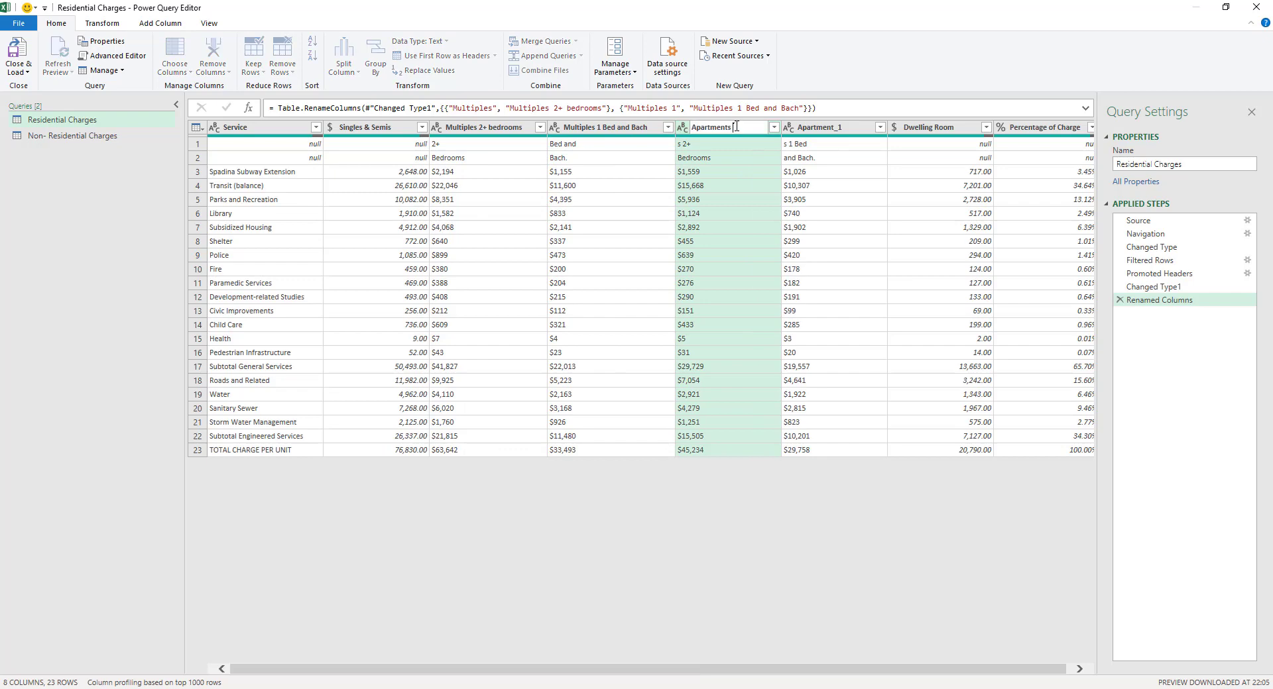
text( 2+ bedrooms)
key(Return)
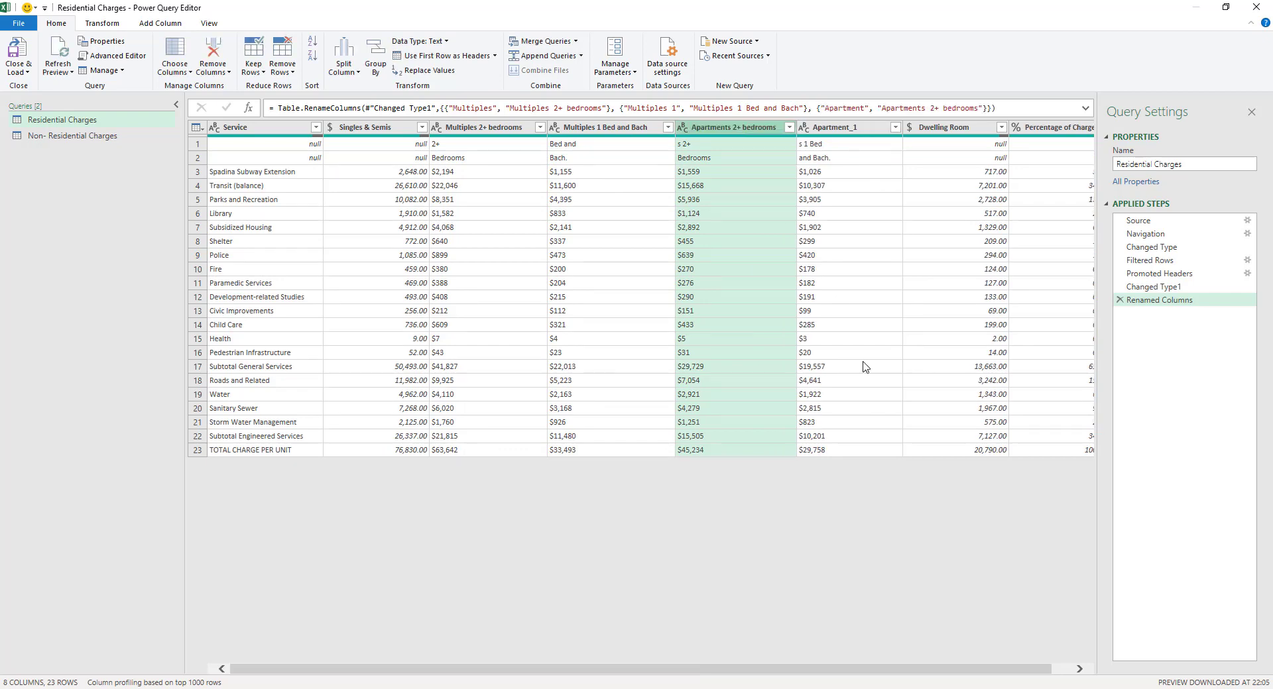
key(alt+Tab)
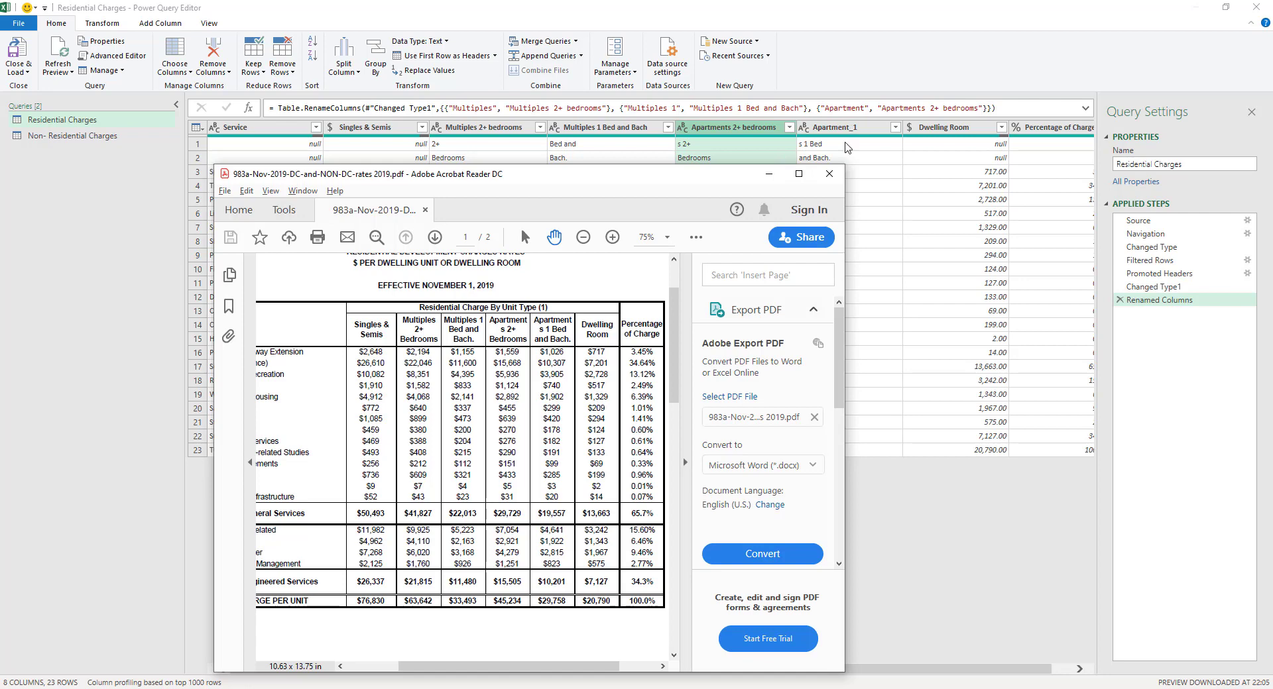
click(862, 127)
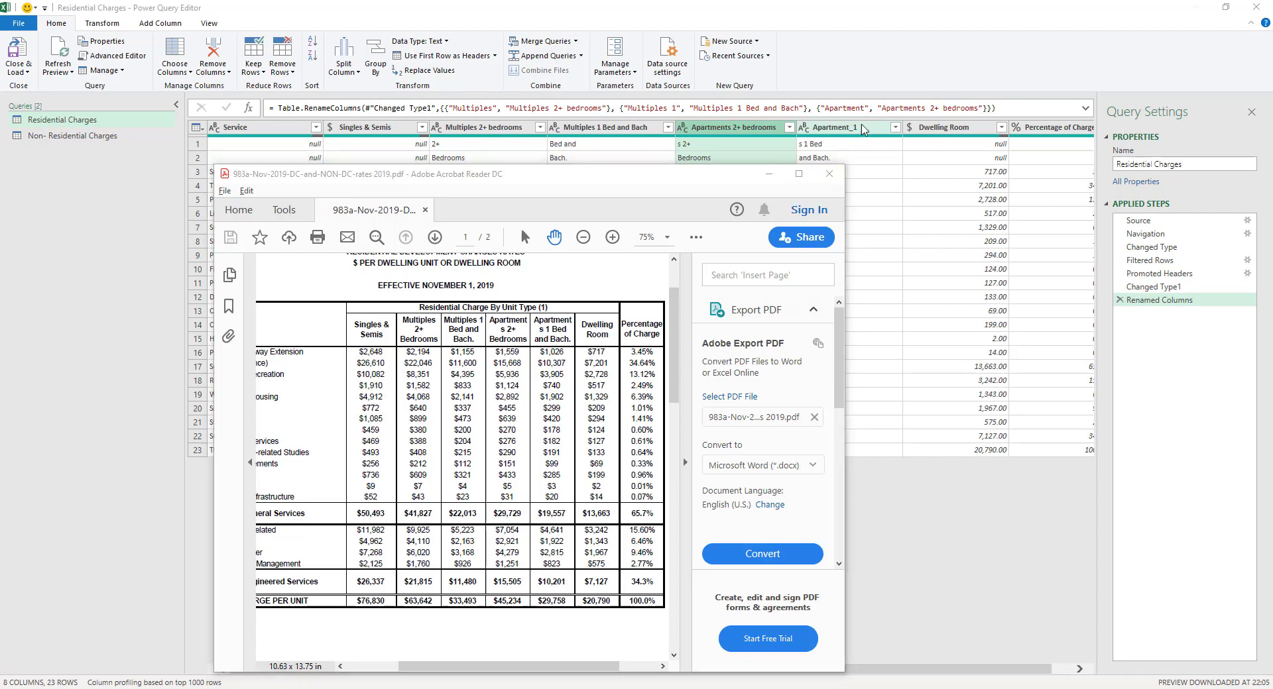
double_click(861, 127)
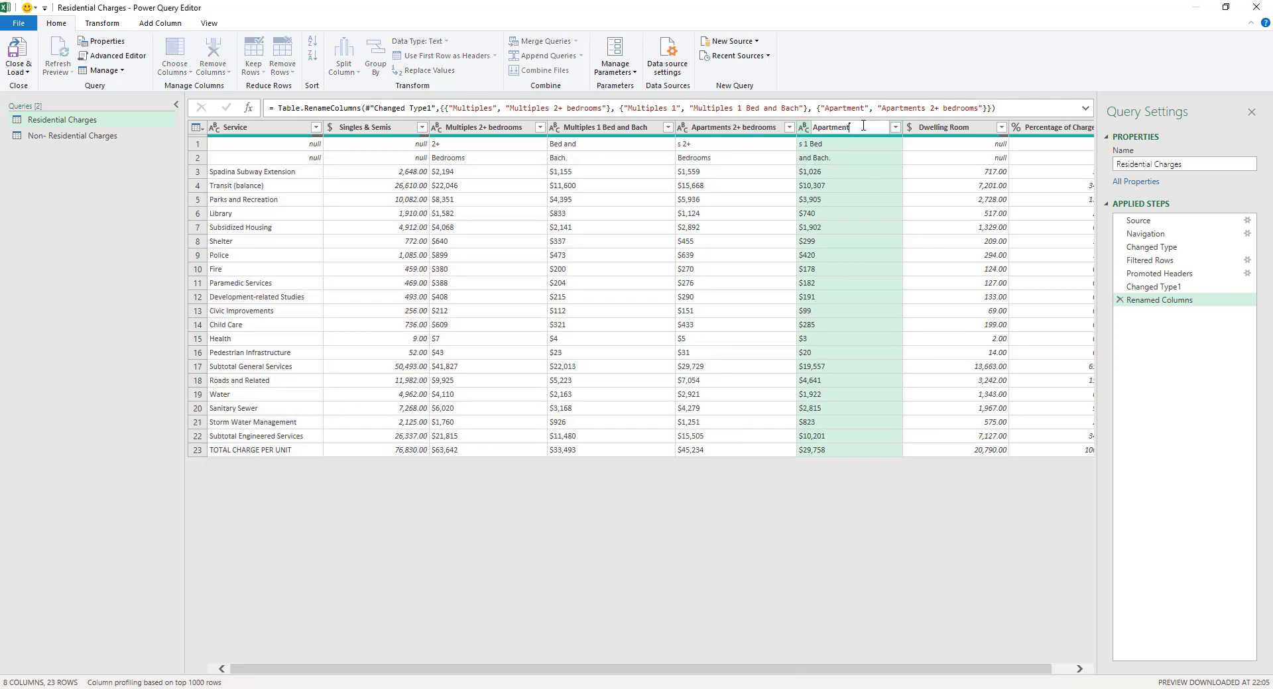
text(Apartments 1 bed and Bach)
key(alt+Tab)
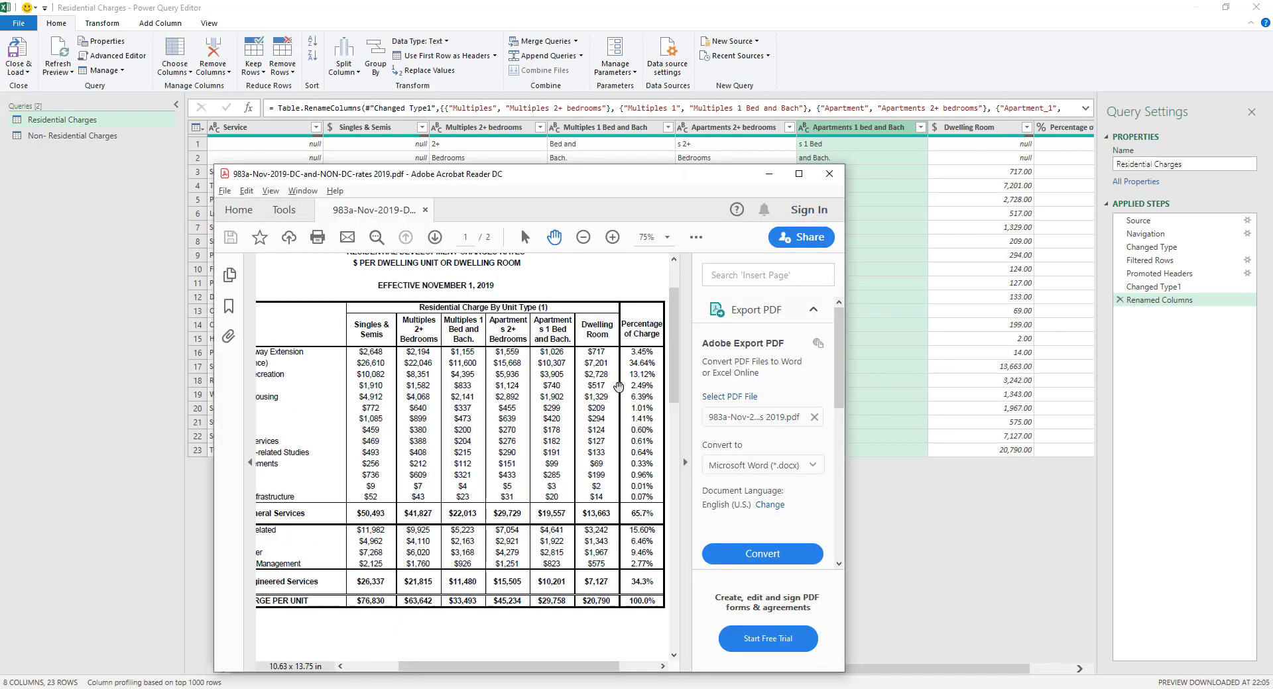
Step: Compare the Dwelling Room and Percentage of Charge values against the rates PDF
click(981, 186)
drag(915, 594, 977, 588)
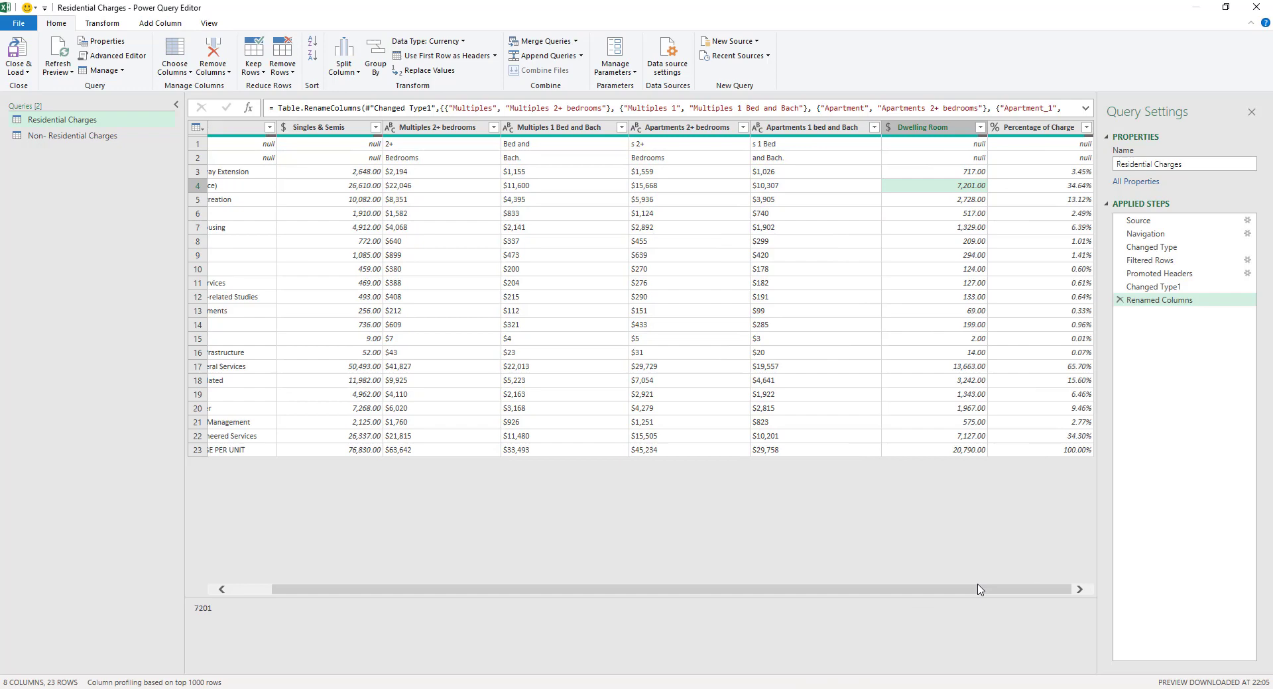
click(1028, 213)
key(alt+Tab)
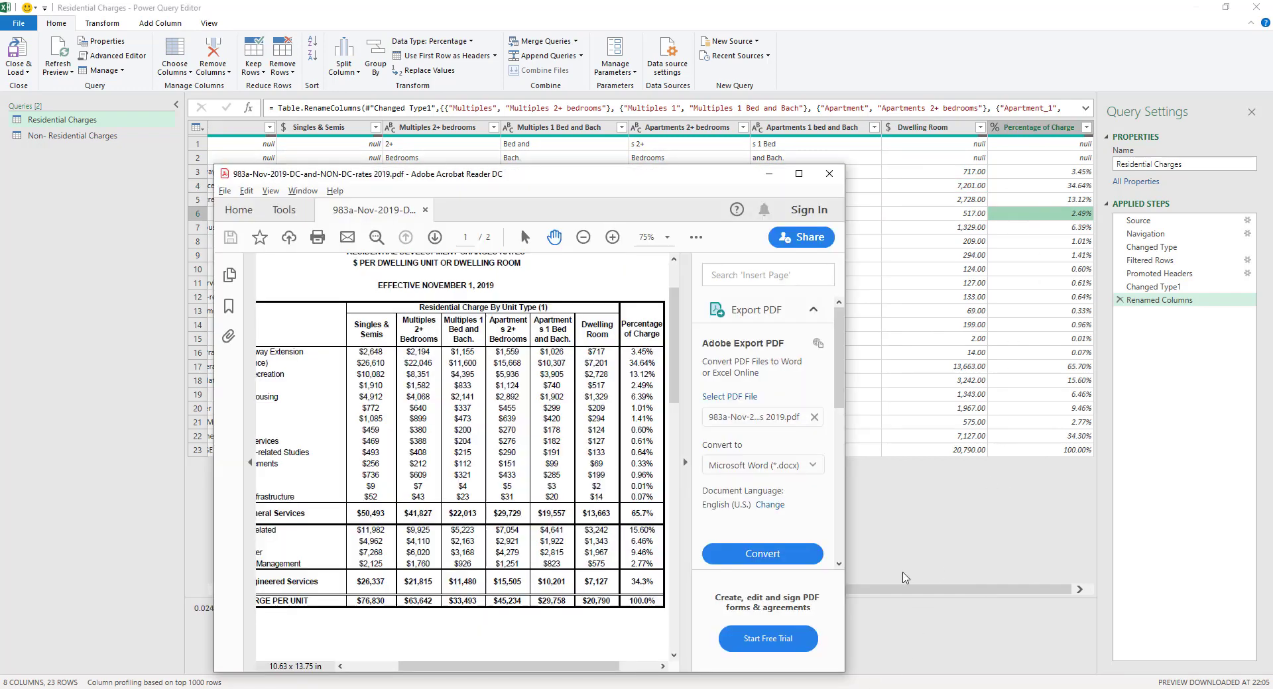
key(alt+Tab)
click(961, 269)
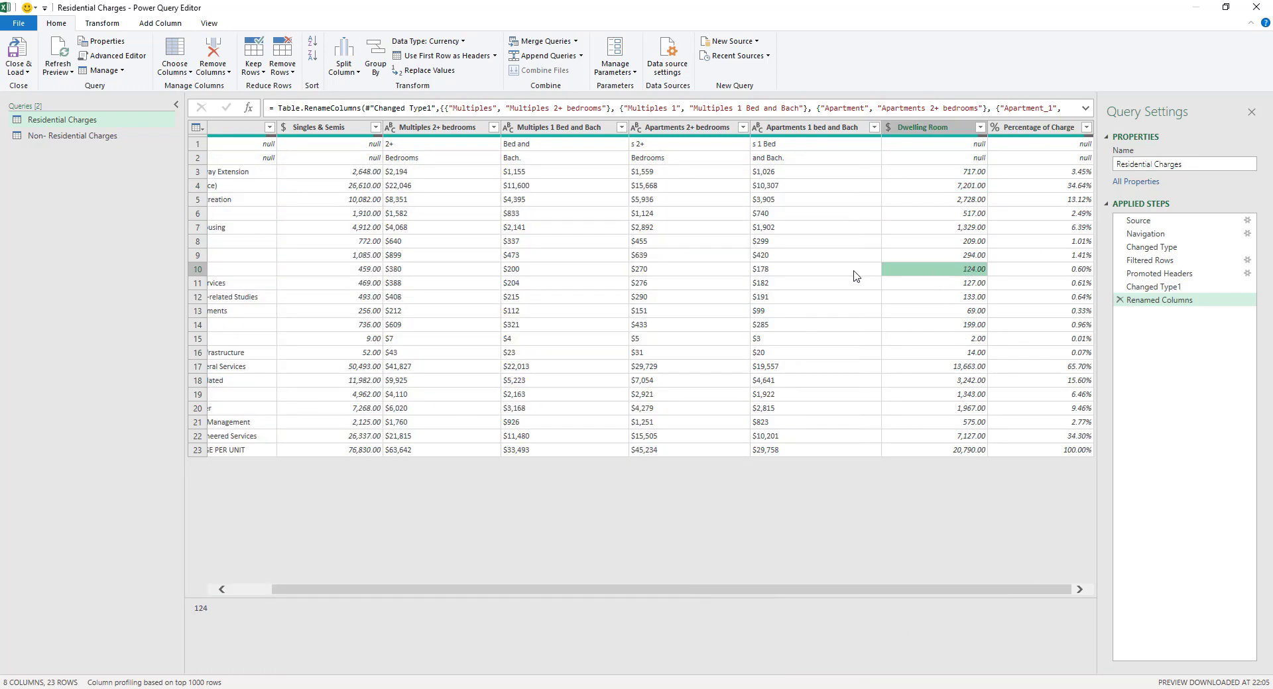
drag(696, 592, 548, 559)
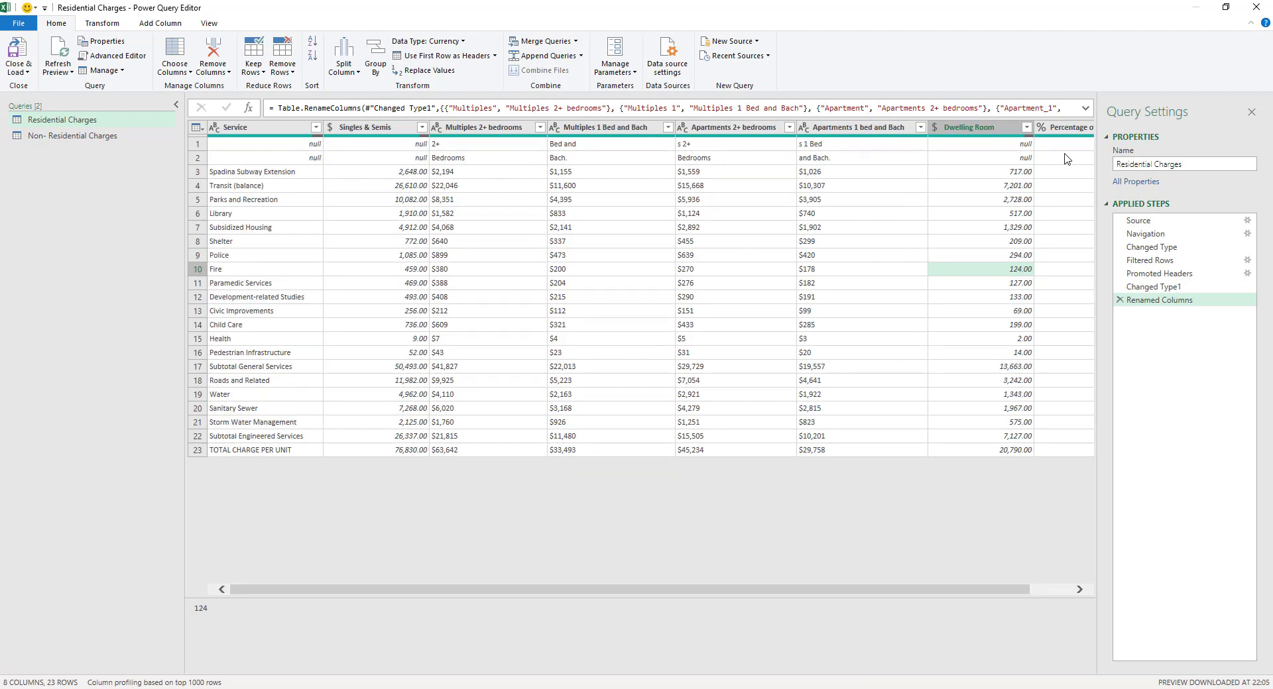
Step: Filter the Service column to exclude (null) entries
click(252, 148)
click(300, 170)
click(323, 159)
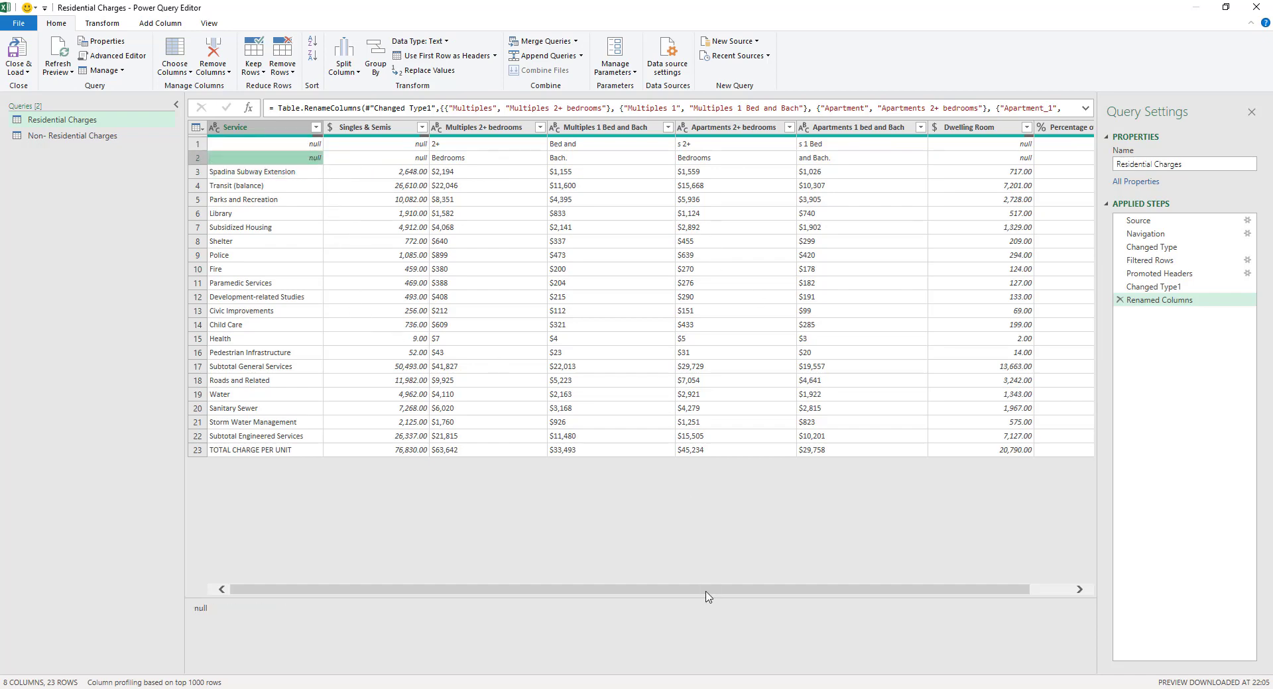
drag(704, 591, 574, 579)
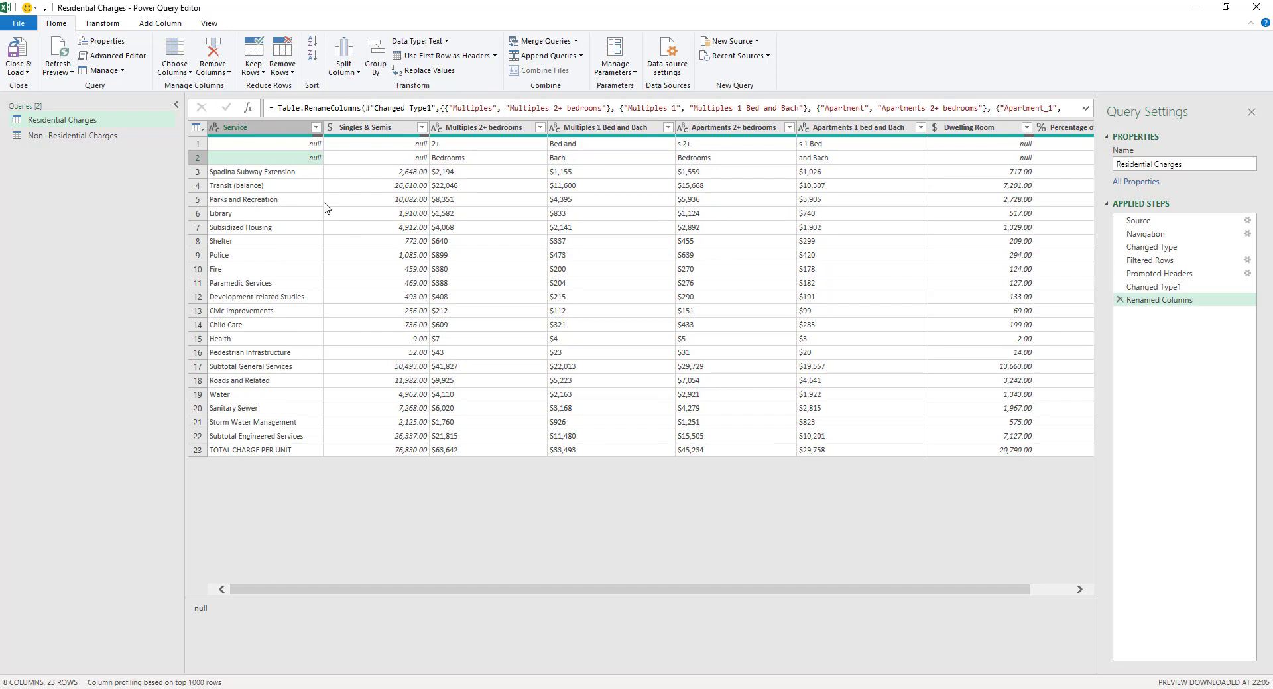
click(315, 127)
click(151, 280)
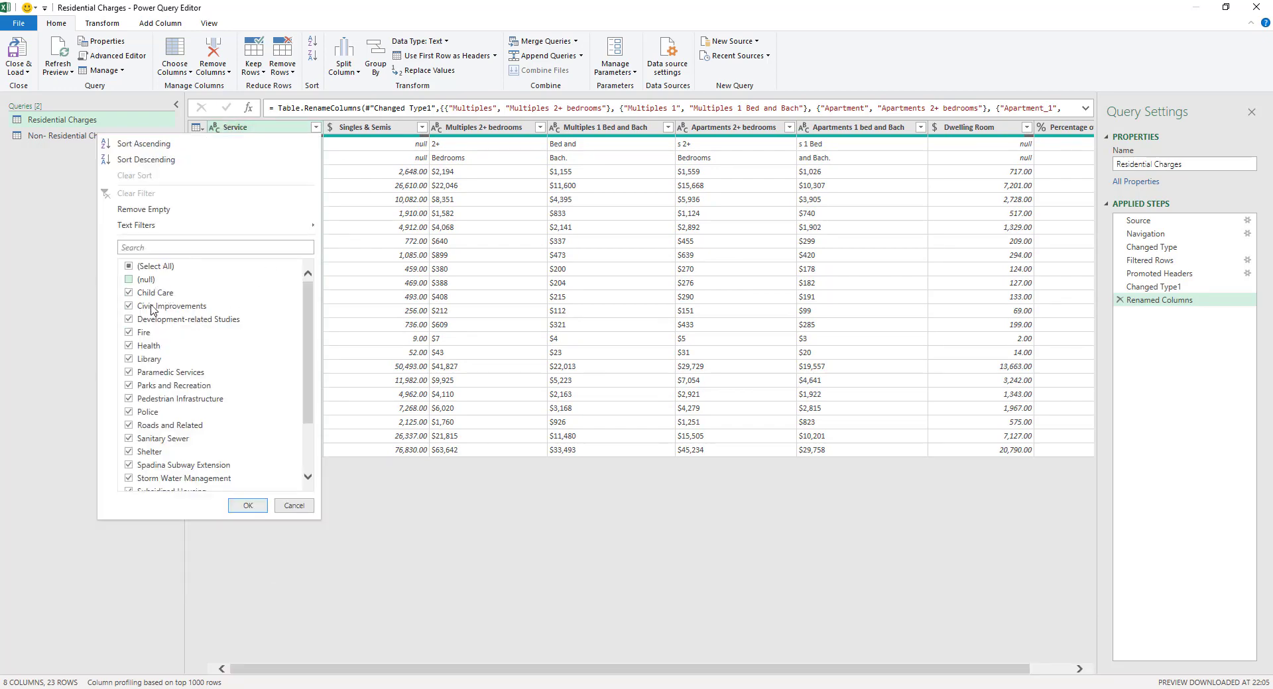
click(247, 505)
Step: Check the remaining Singles & Semis and Multiples 2+ bedrooms values, then select Singles & Semis
click(393, 215)
drag(544, 588, 608, 600)
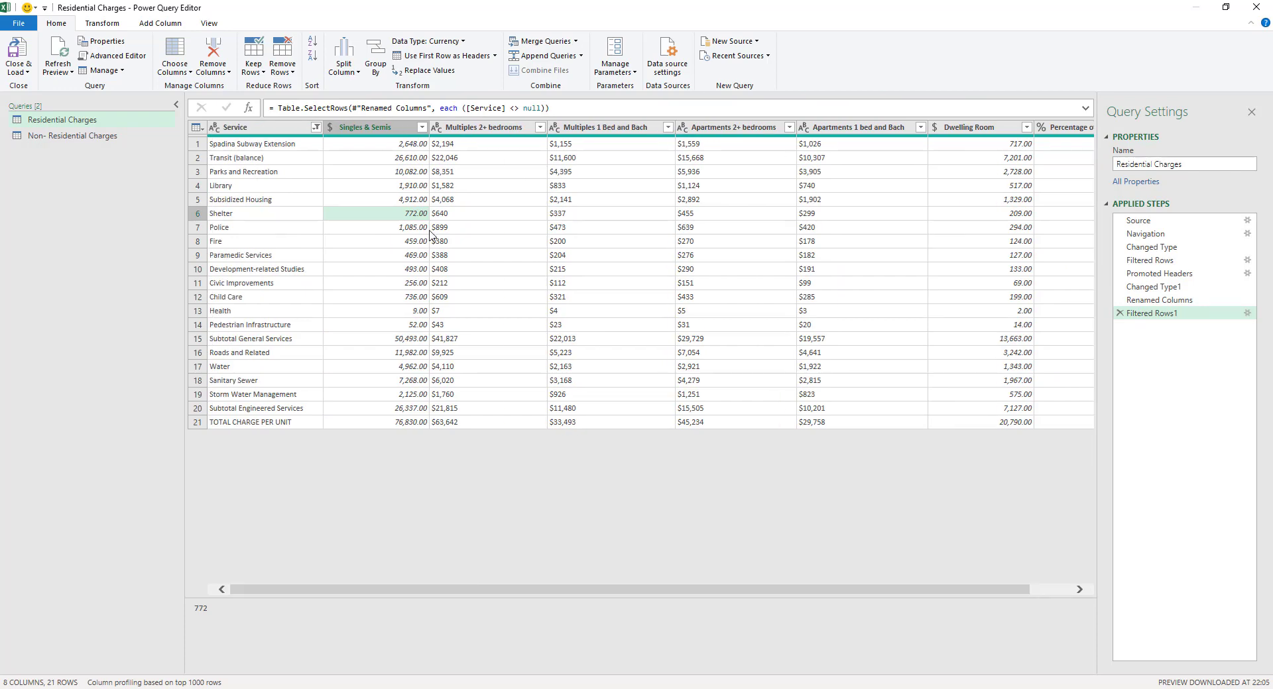
click(440, 255)
click(365, 131)
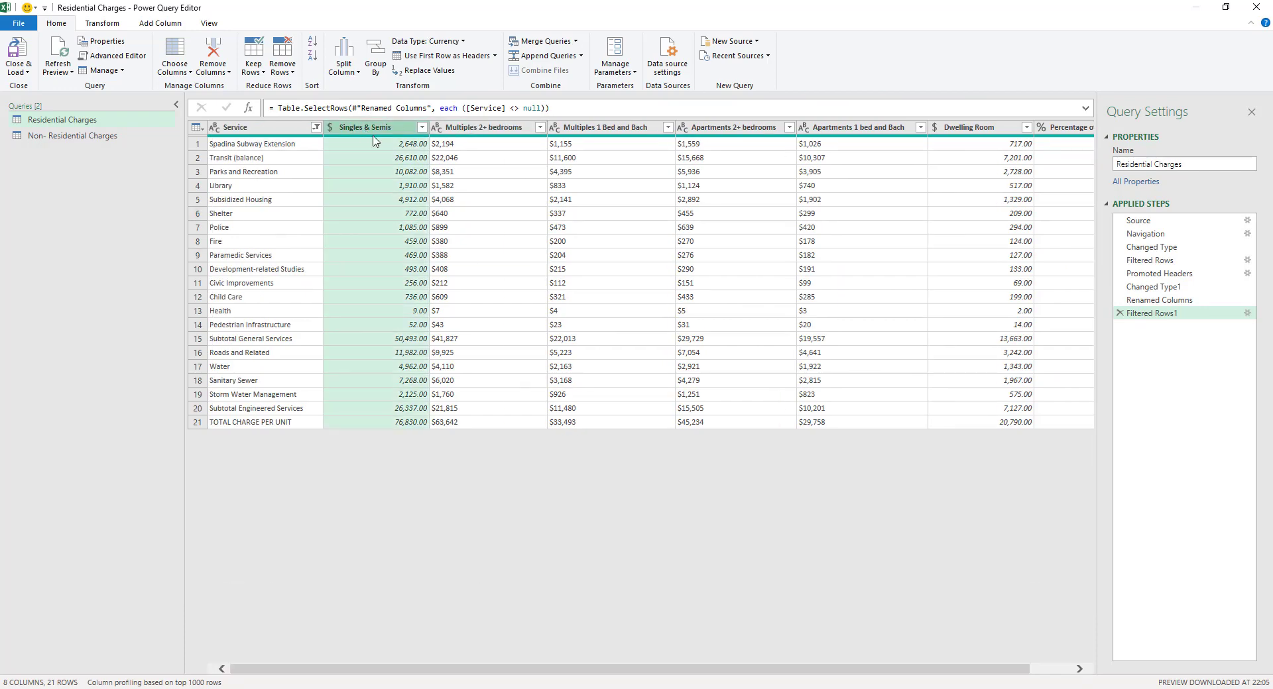
Step: Set the Singles & Semis through Dwelling Room columns to the Currency data type
shift+click(987, 130)
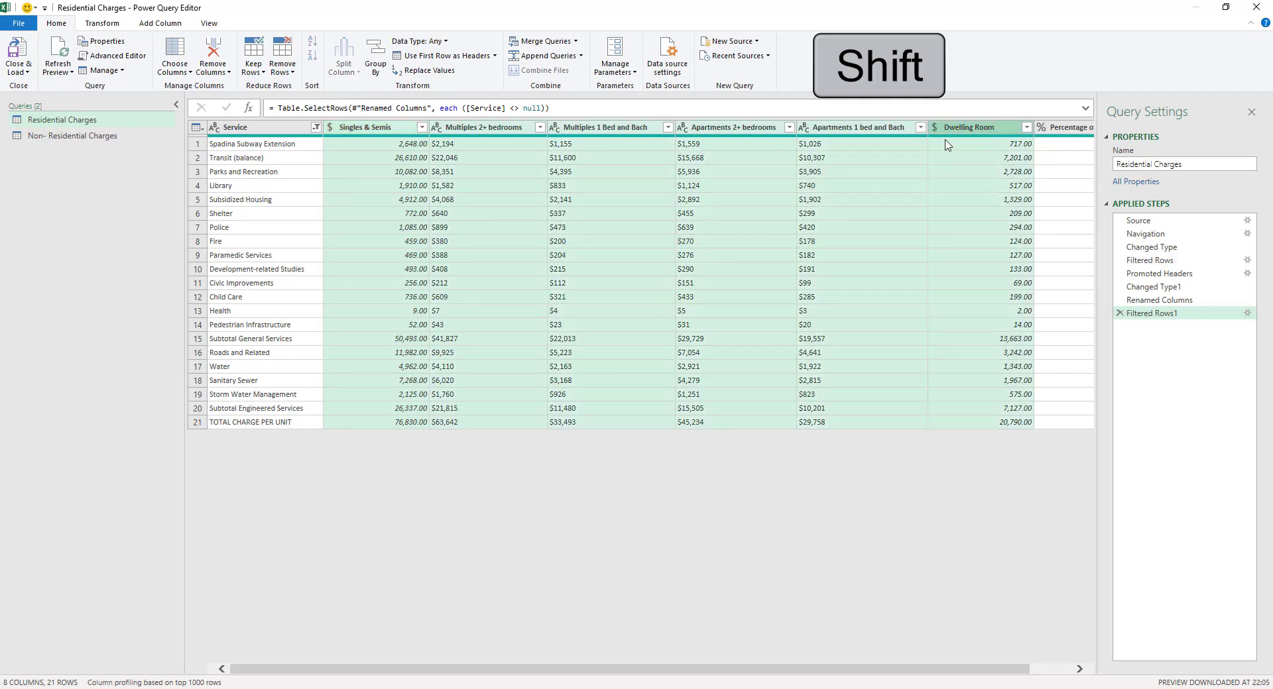
click(447, 42)
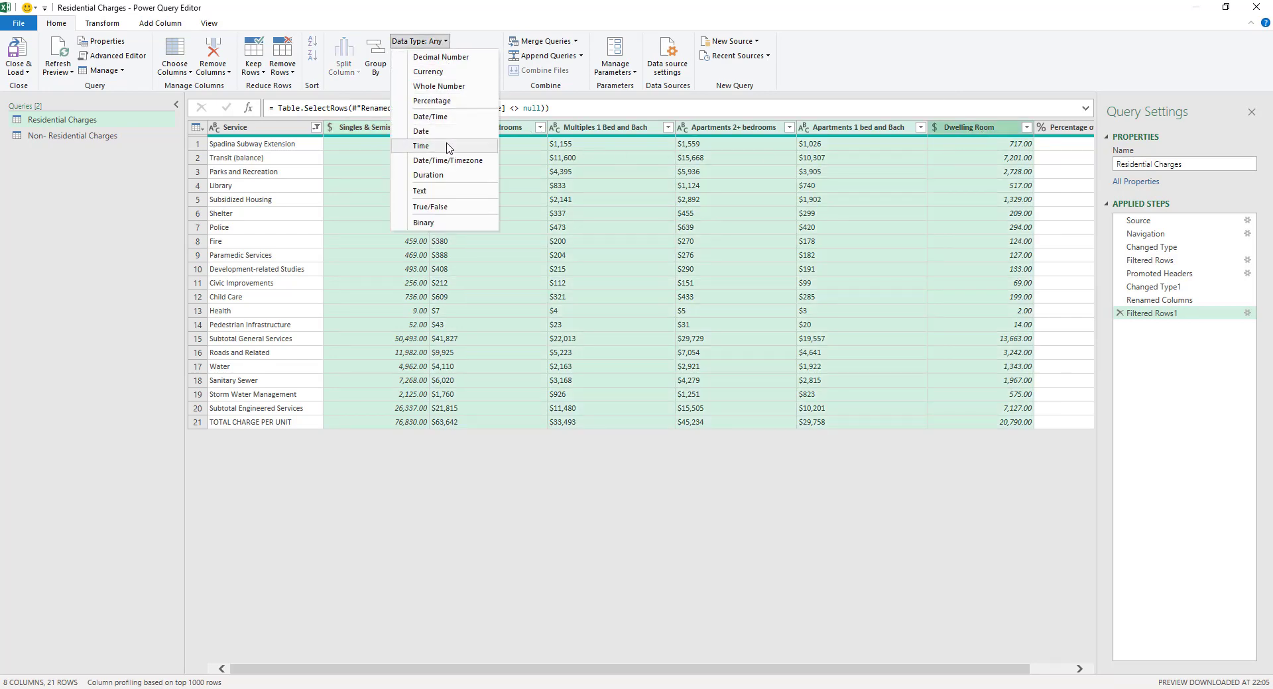
click(458, 73)
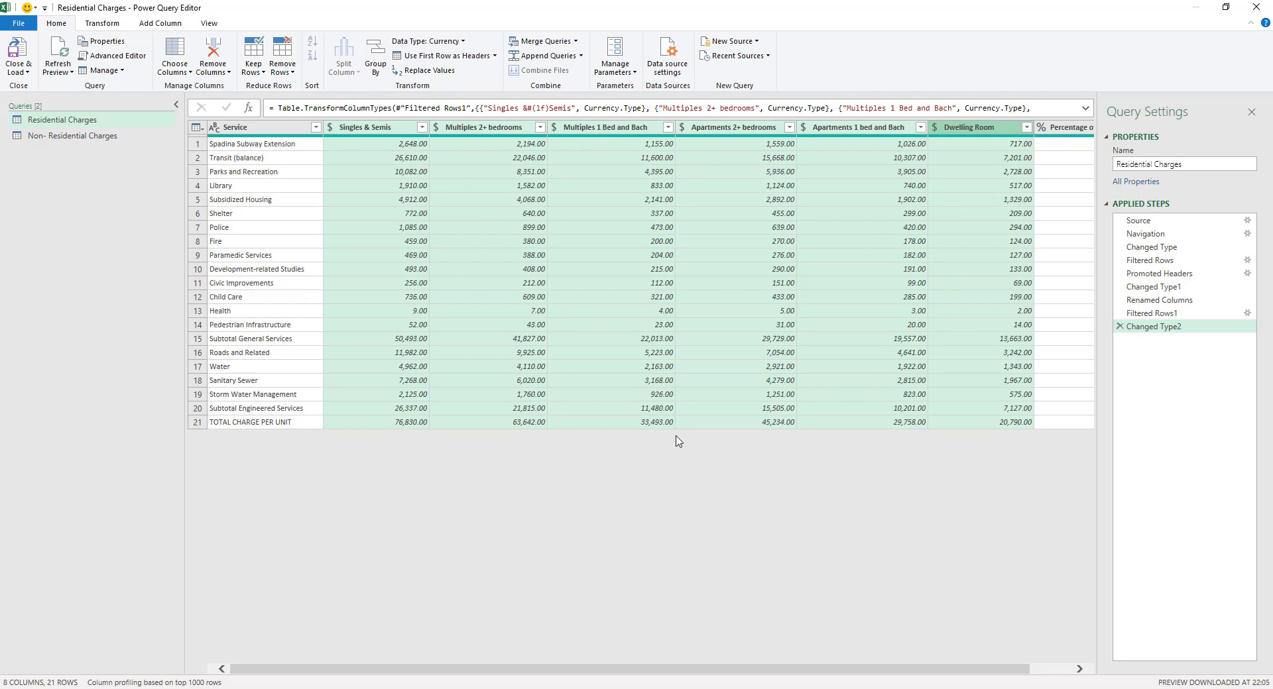
click(493, 213)
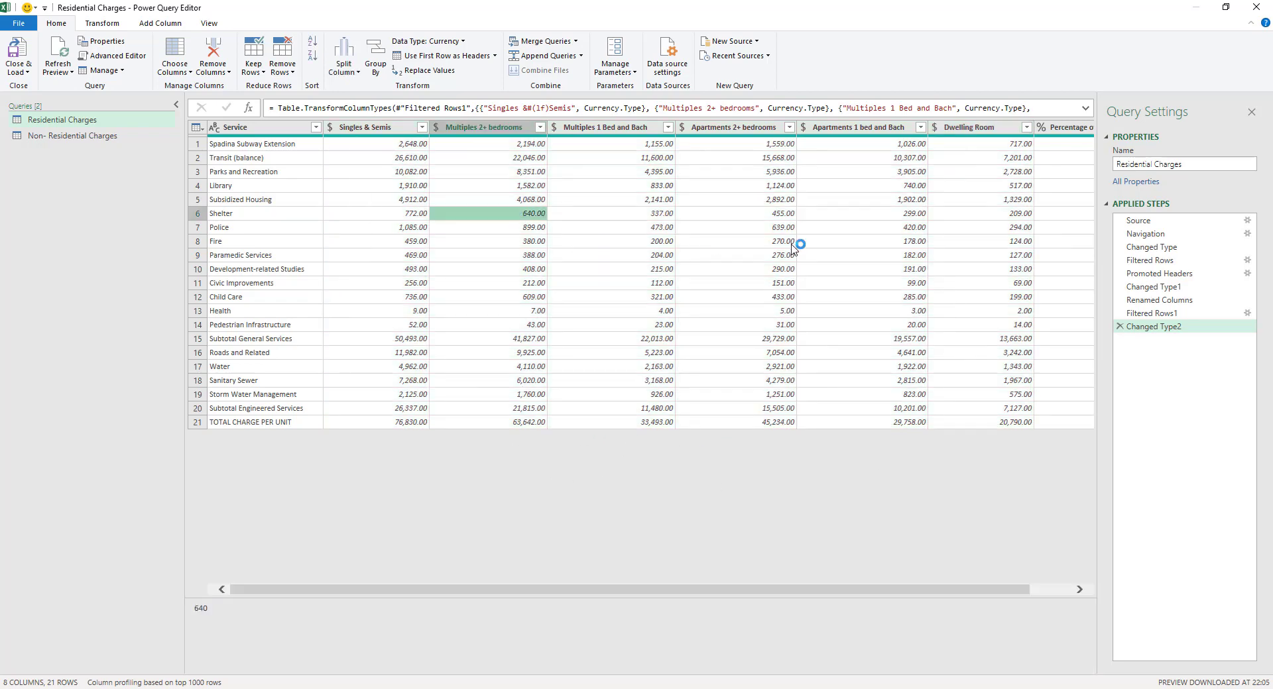
click(762, 230)
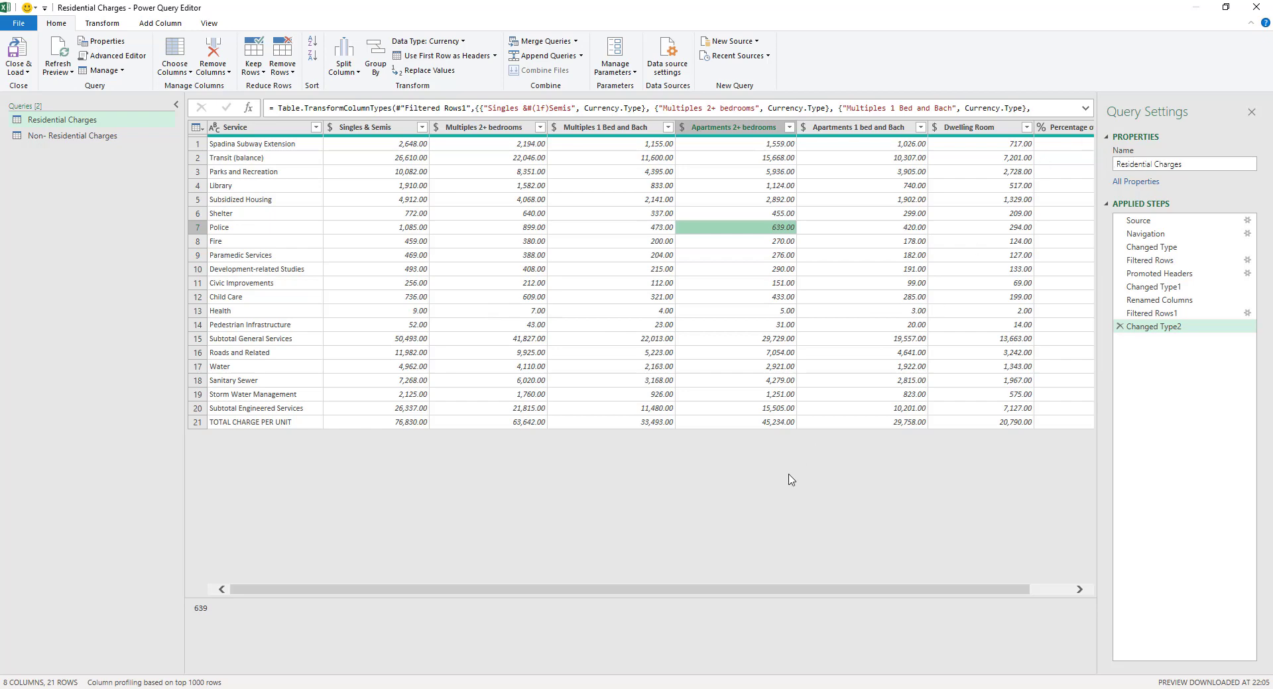
drag(704, 590, 859, 590)
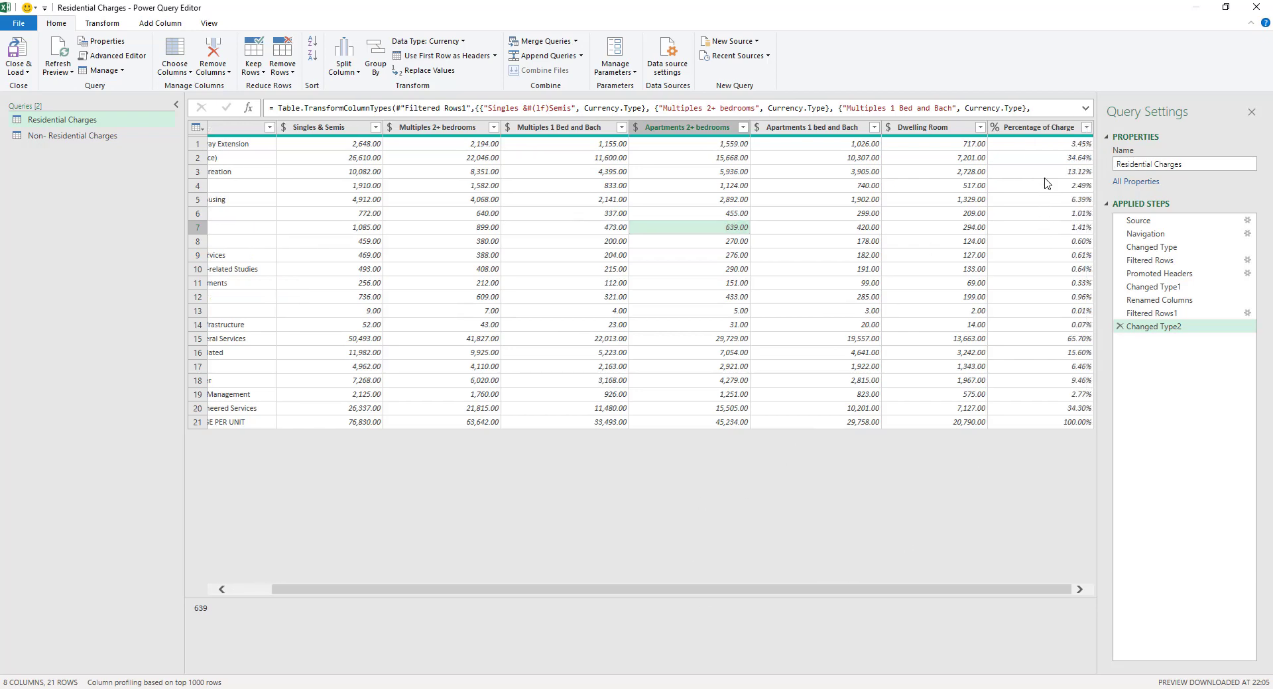
Step: Review the Percentage of Charge column's type and spot-check Dwelling Room and Singles & Semis values
click(1050, 128)
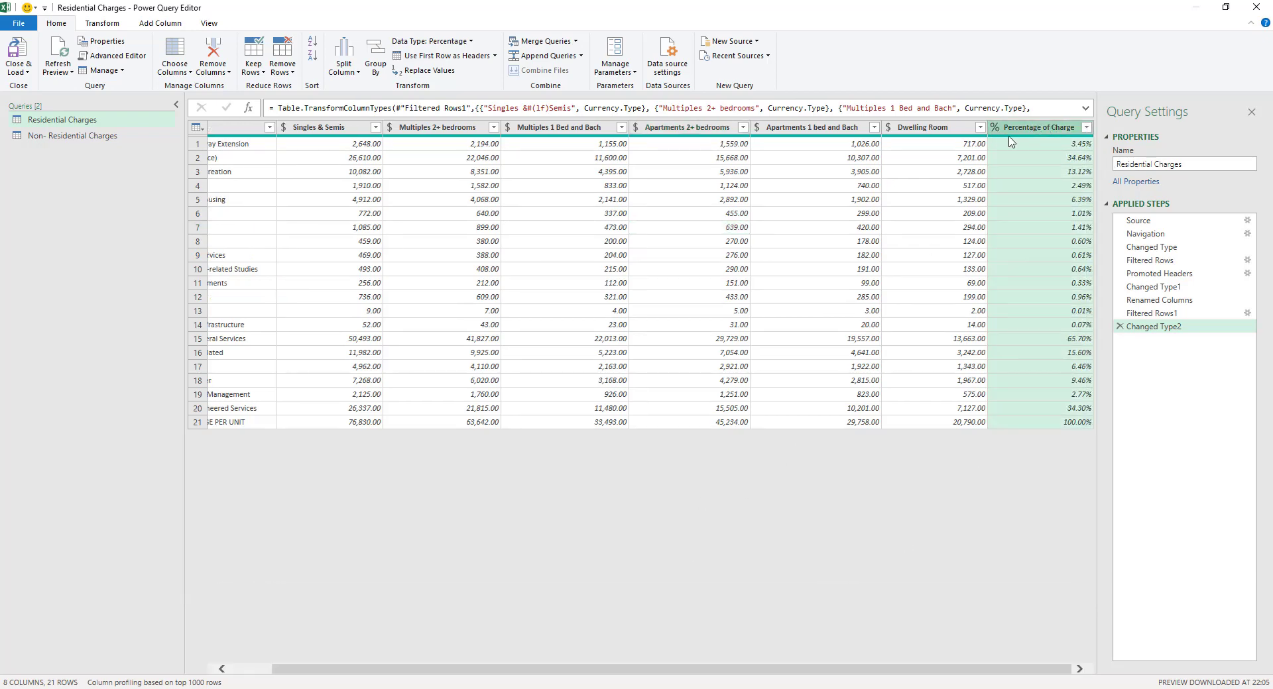
click(465, 42)
click(464, 43)
click(1051, 173)
click(941, 199)
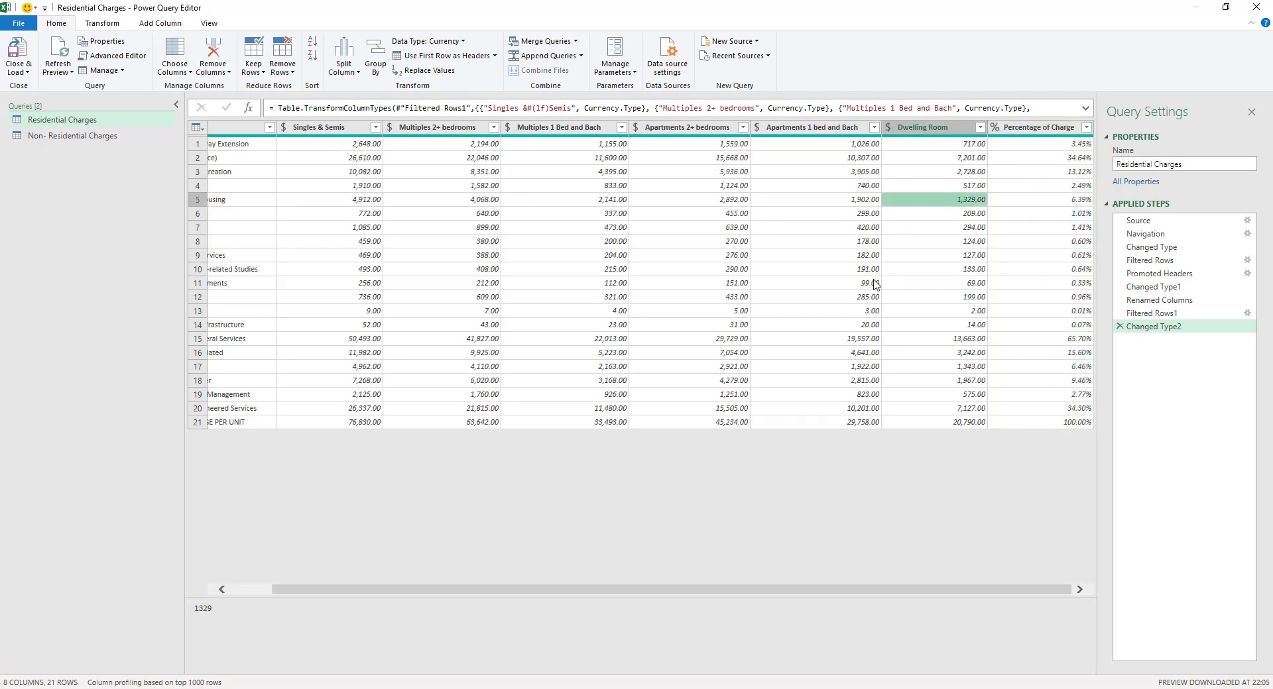
click(918, 128)
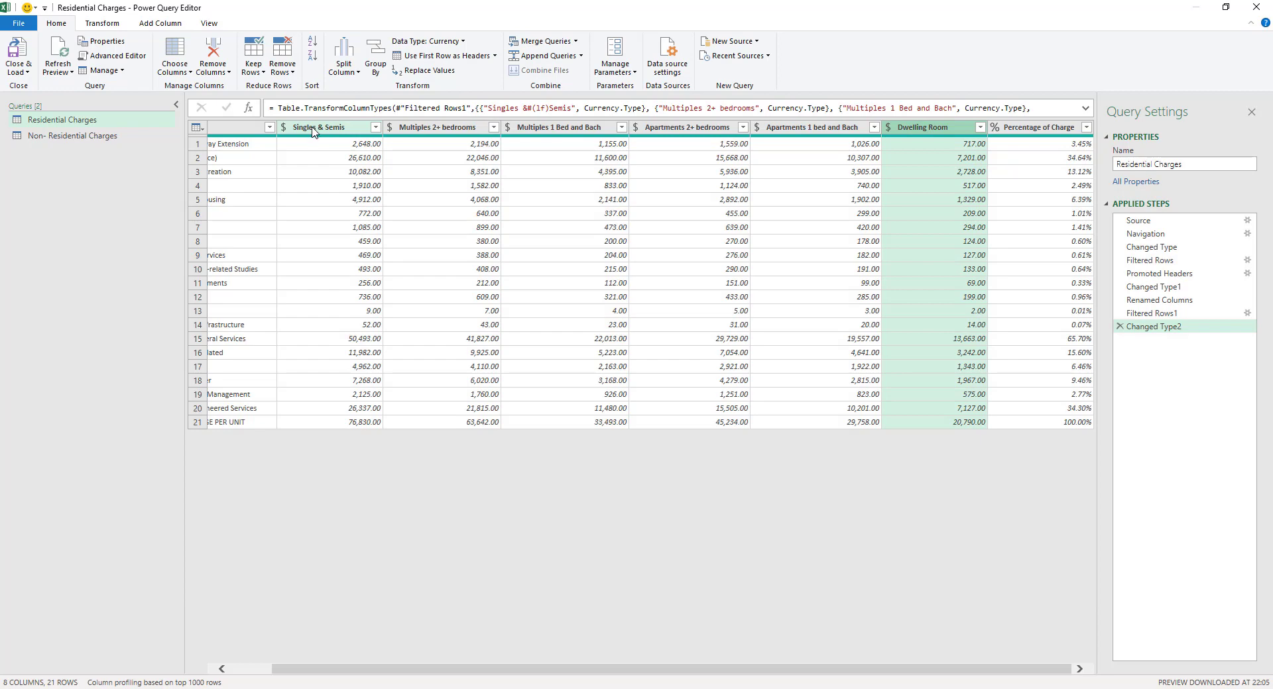
click(354, 188)
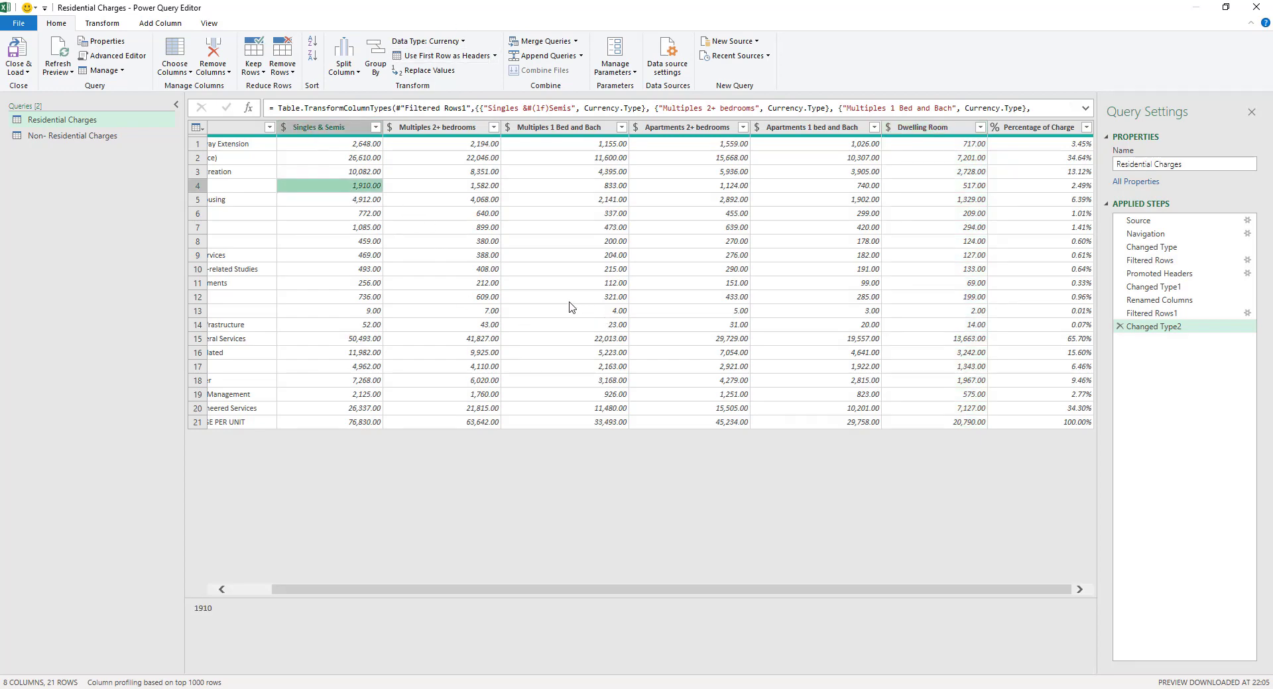
Step: Check the Non-Residential Charges query's values, then choose Close & Load To
click(99, 136)
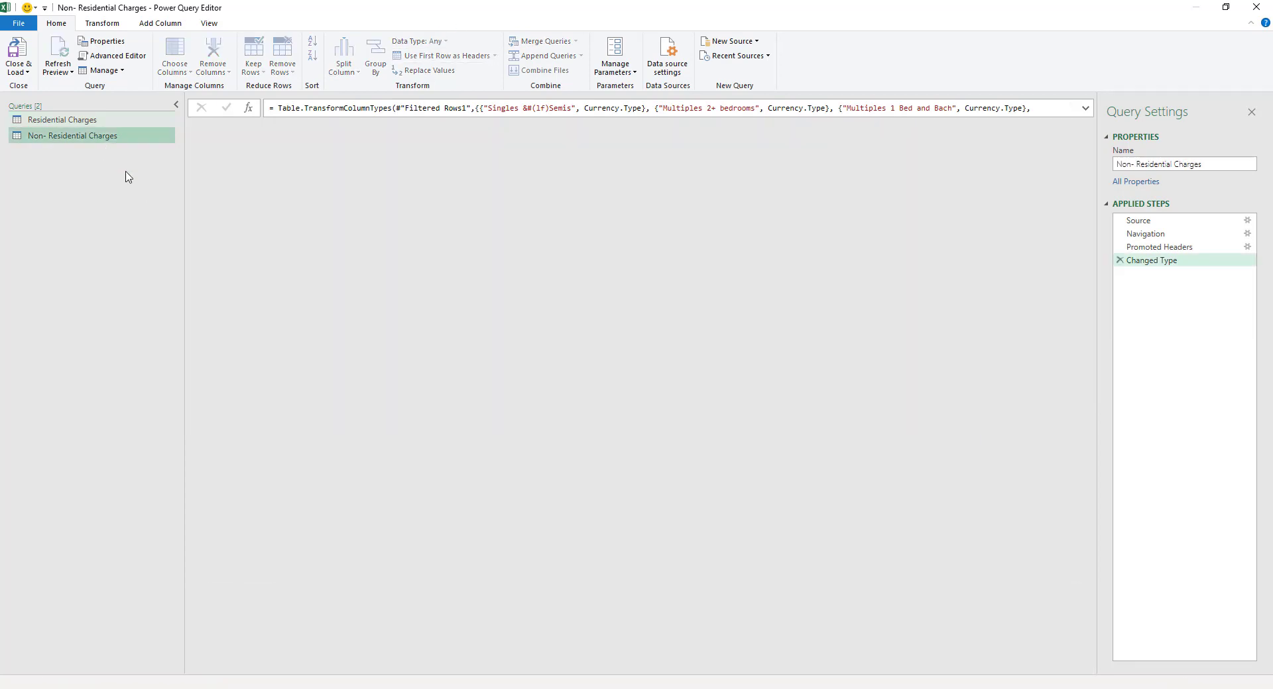
click(466, 172)
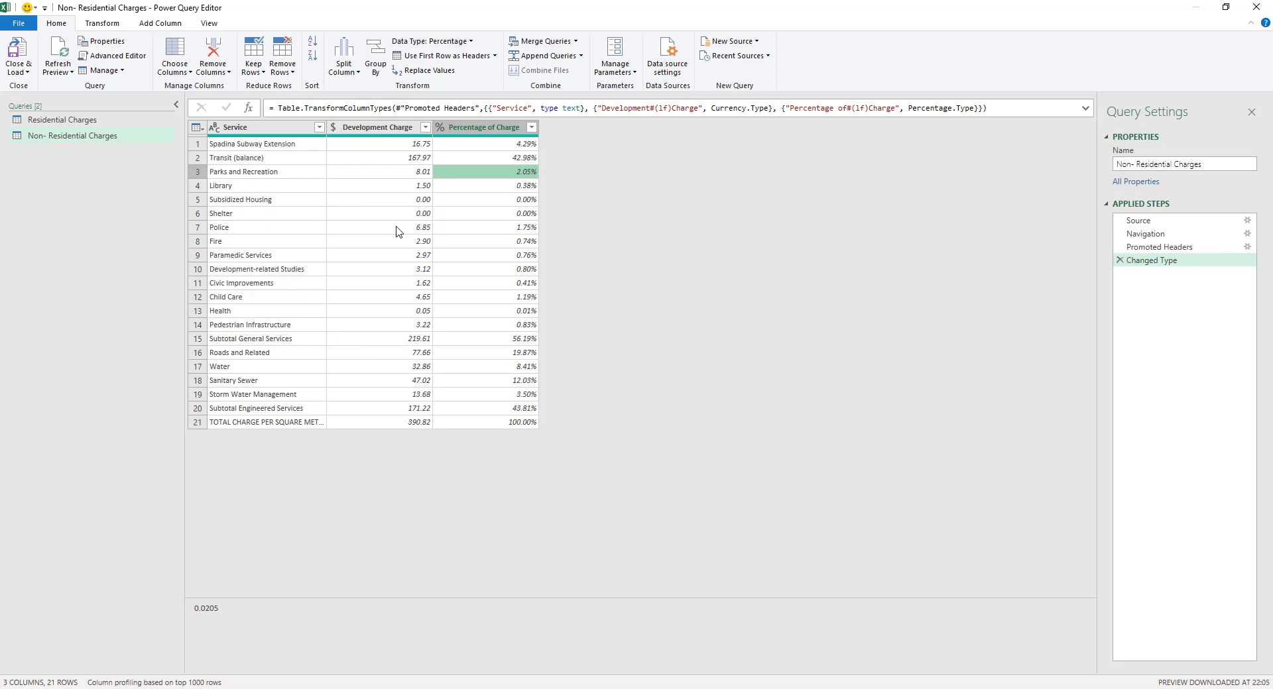
click(396, 200)
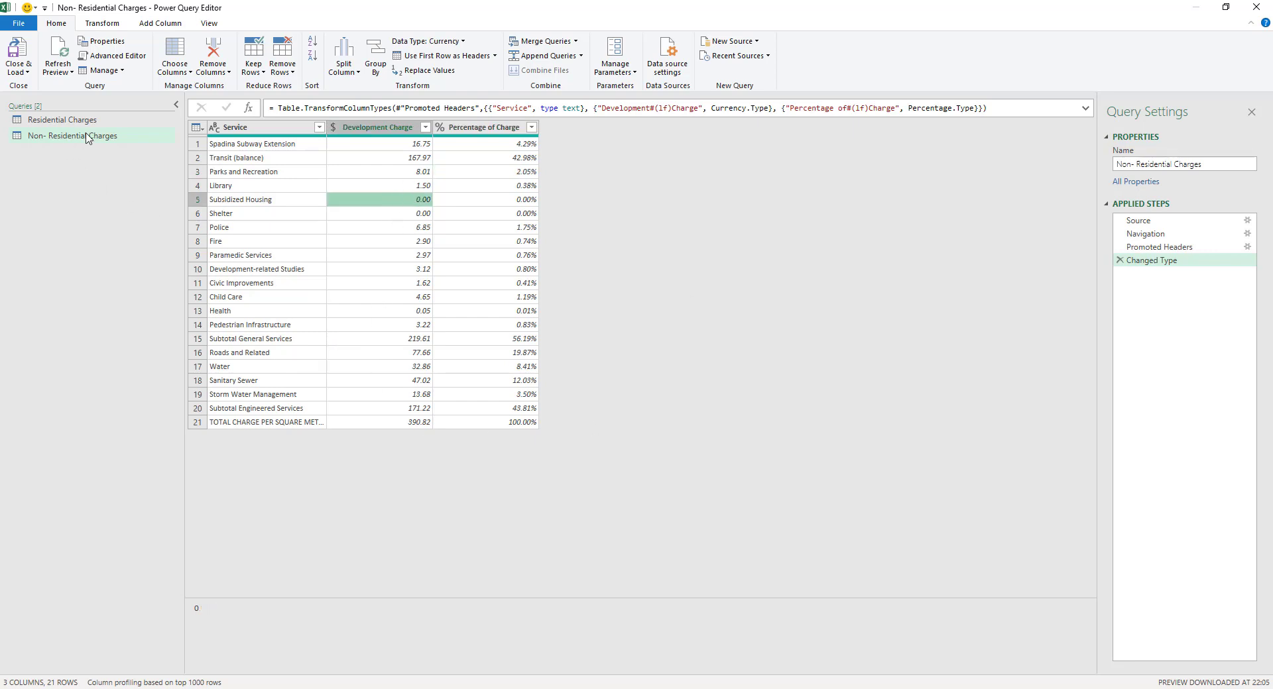
click(27, 74)
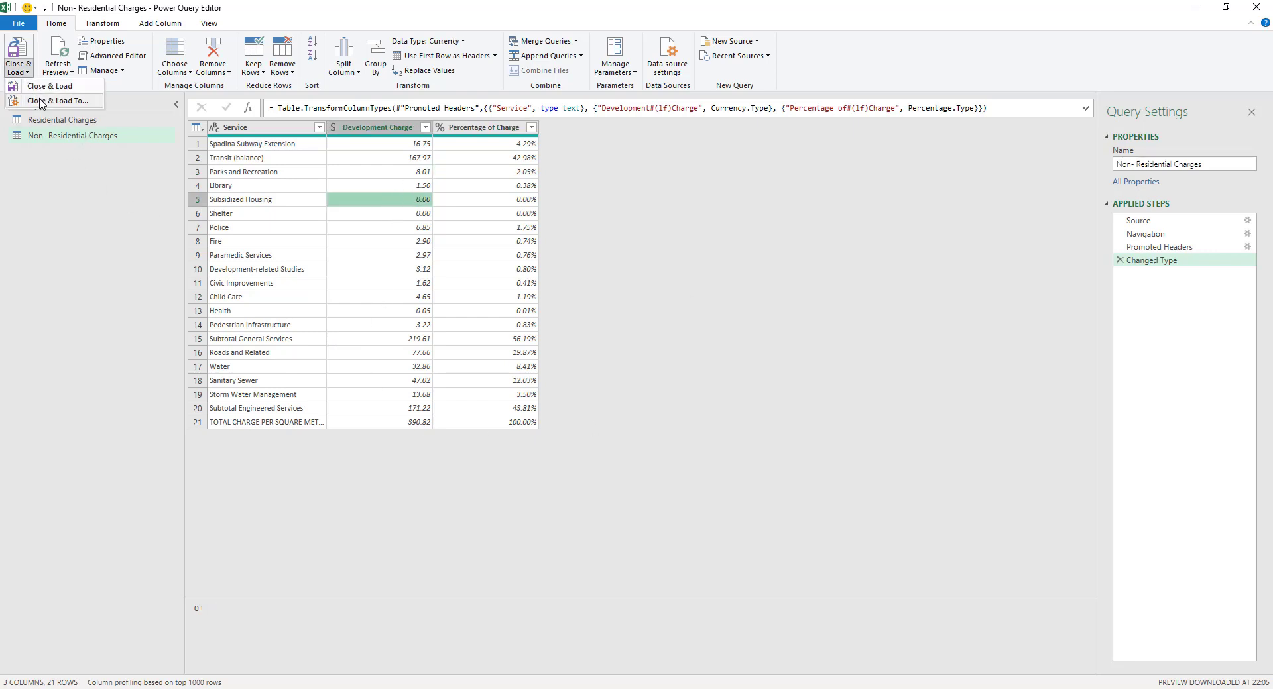
click(40, 101)
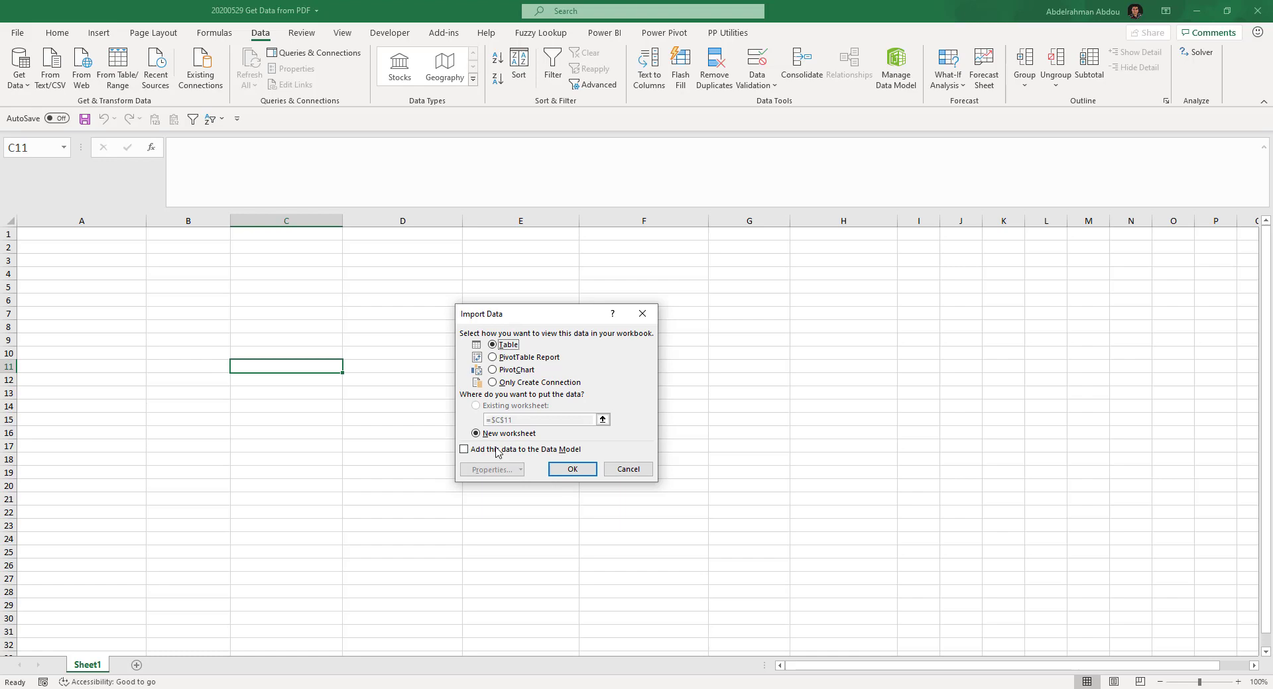
Step: Load both queries as tables on new worksheets and view Sheet3 and Sheet4
click(475, 433)
click(574, 474)
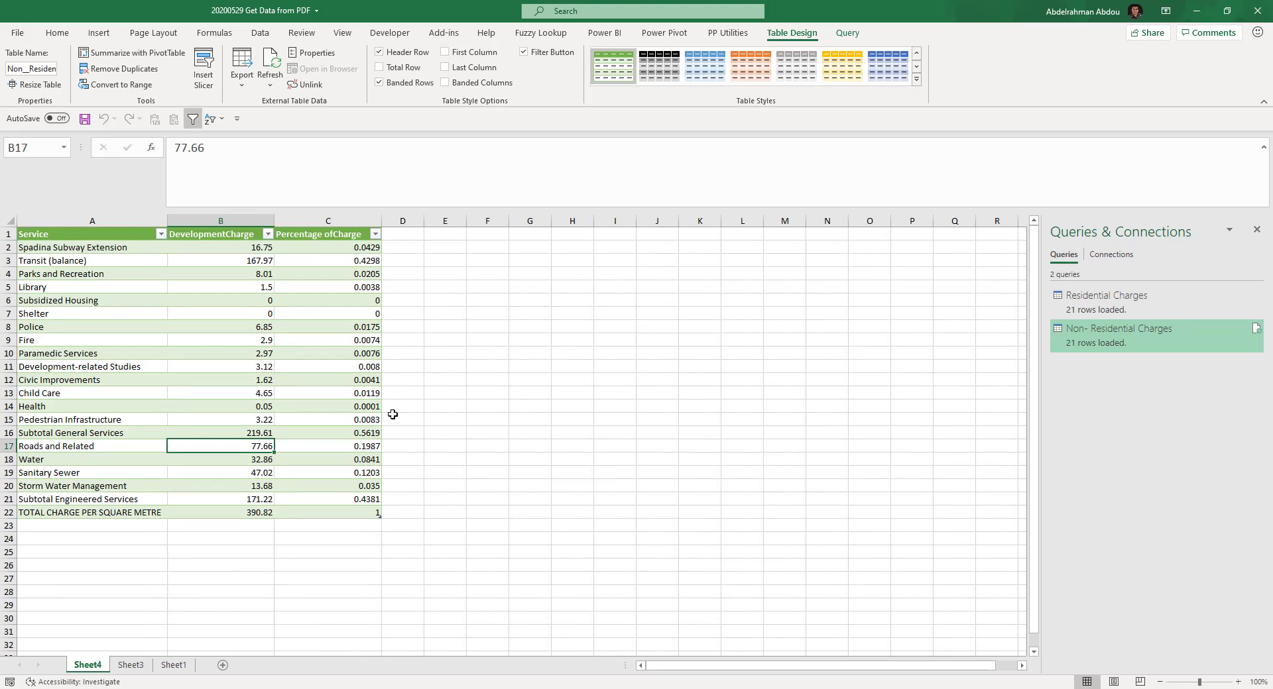
click(128, 666)
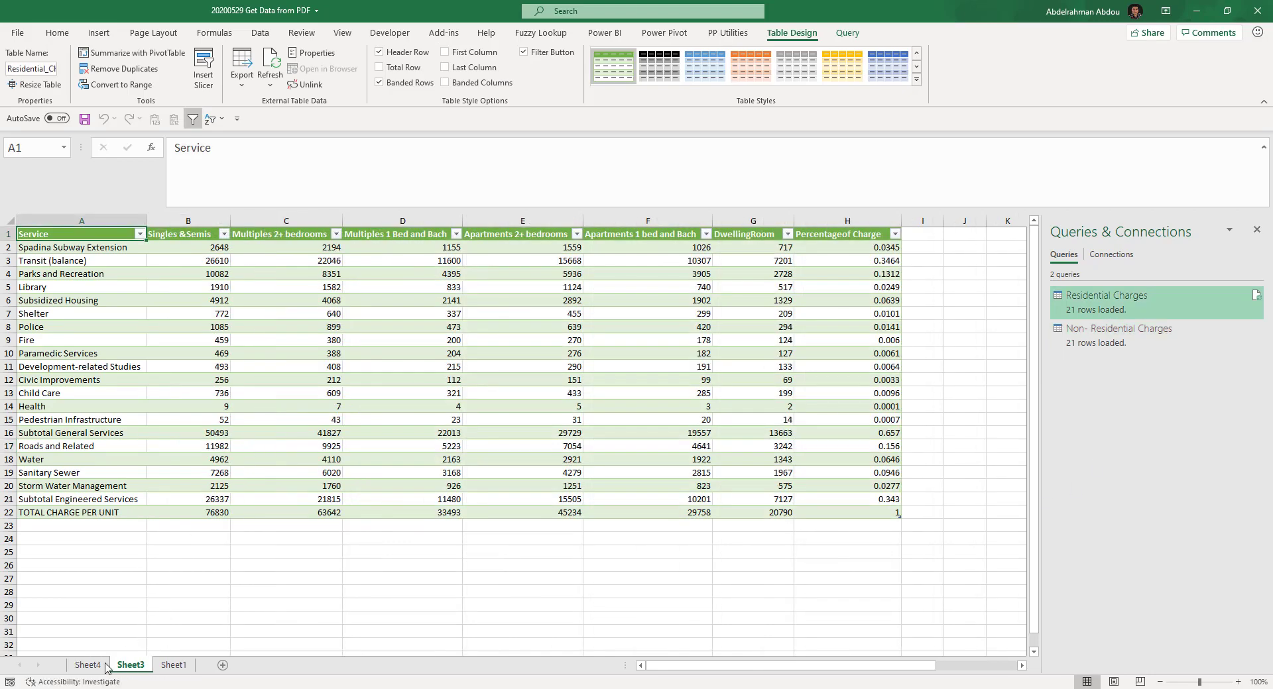
click(87, 665)
click(130, 665)
Step: Inspect cells in the loaded Residential Charges table, including Subsidized Housing Singles & Semis
click(299, 340)
key(Down)
key(Right)
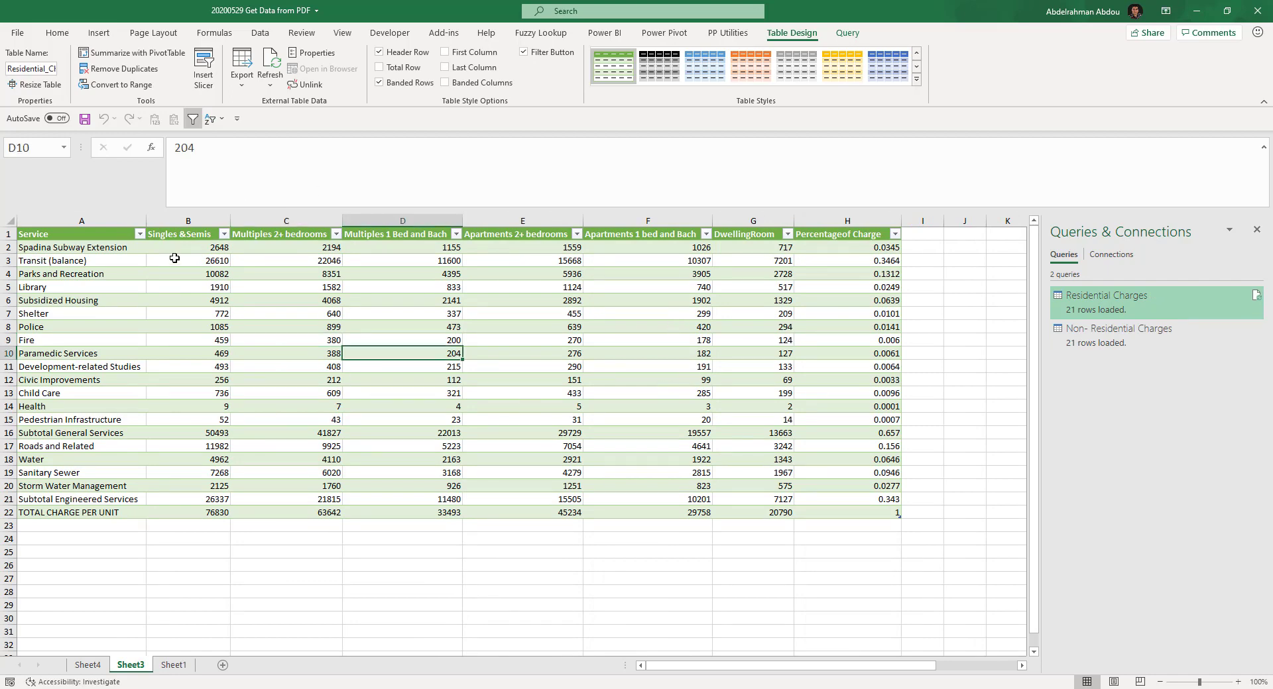
click(179, 301)
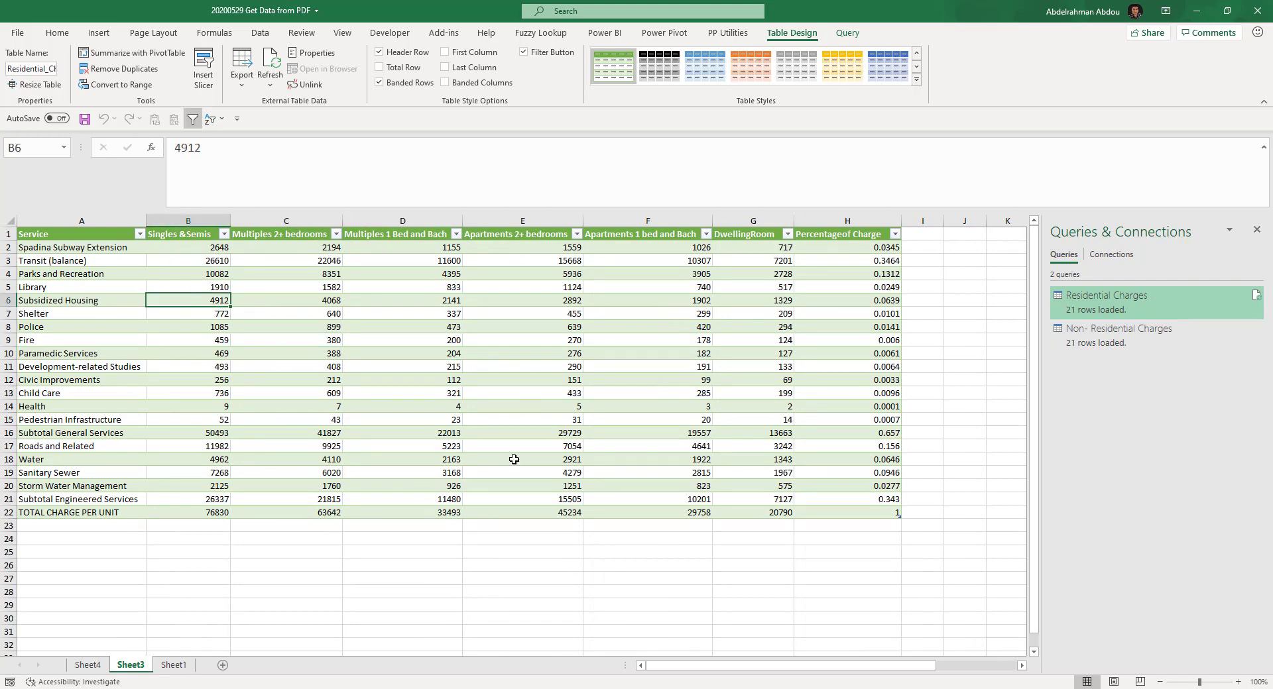